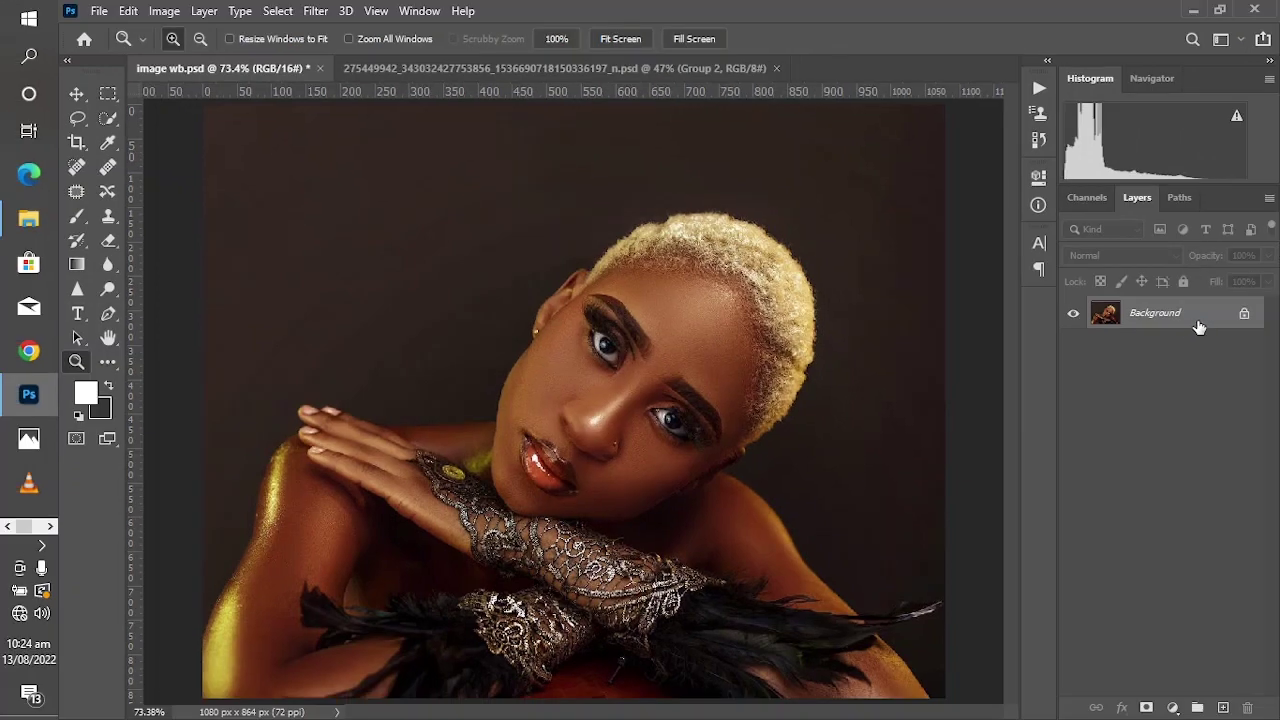
# Duplicate the Background layer twice and name the top copy layer2.
pyautogui.moveTo(1196, 328); pyautogui.dragTo(1222, 707)
pyautogui.moveTo(1172, 314); pyautogui.dragTo(1222, 707)
pyautogui.doubleClick(1155, 312)
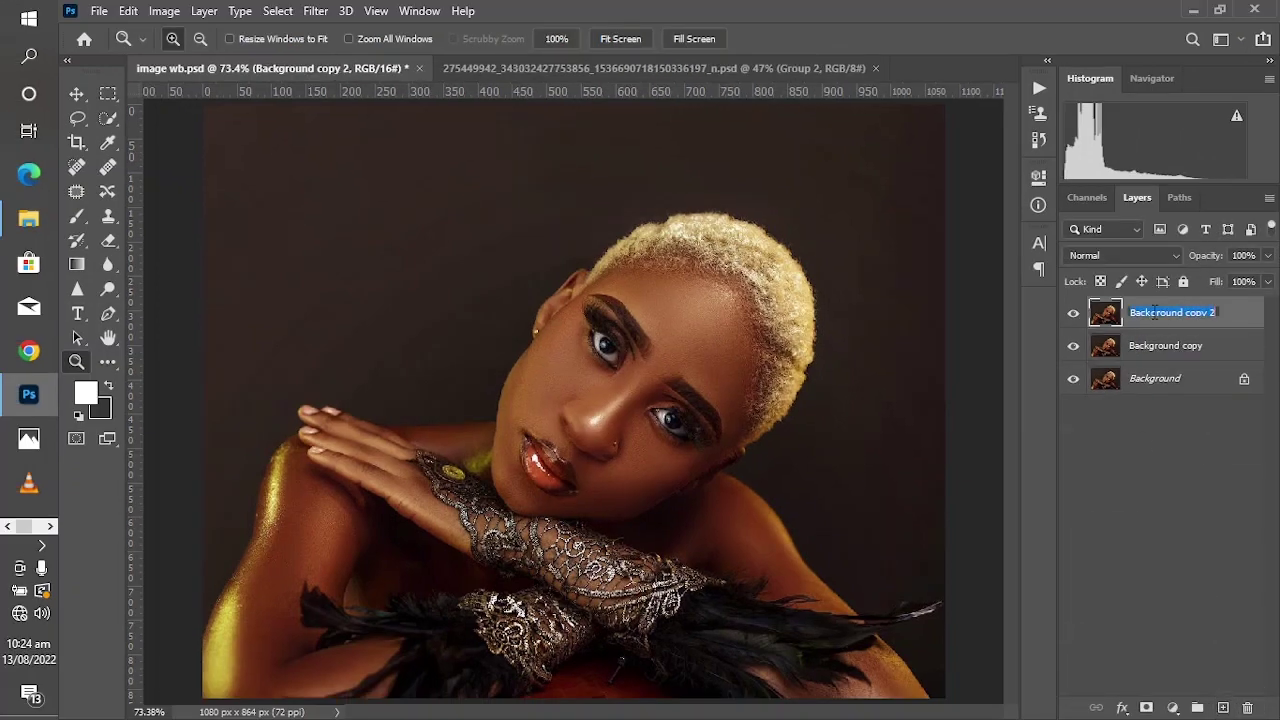
pyautogui.write('layer2')
# Name the other copy layer1, fixing its mistyped first letter, then select layer2.
pyautogui.doubleClick(1145, 346)
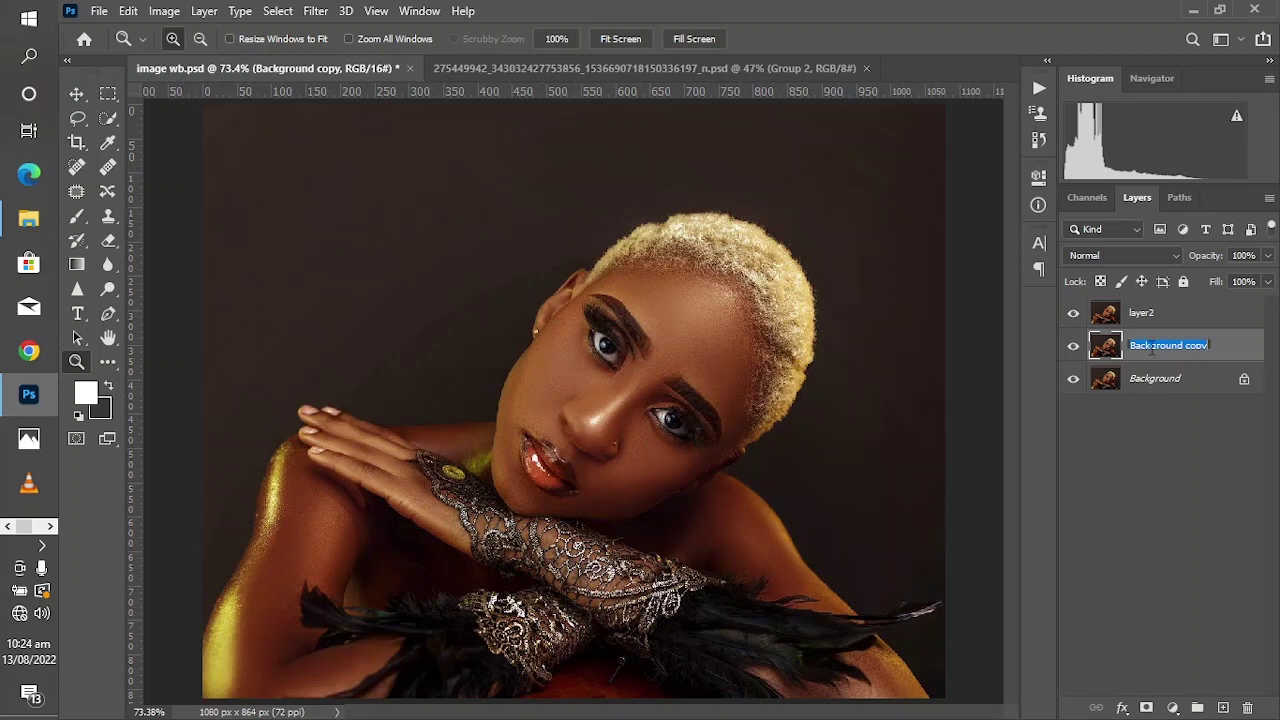
pyautogui.write('layer1')
pyautogui.press('Return')
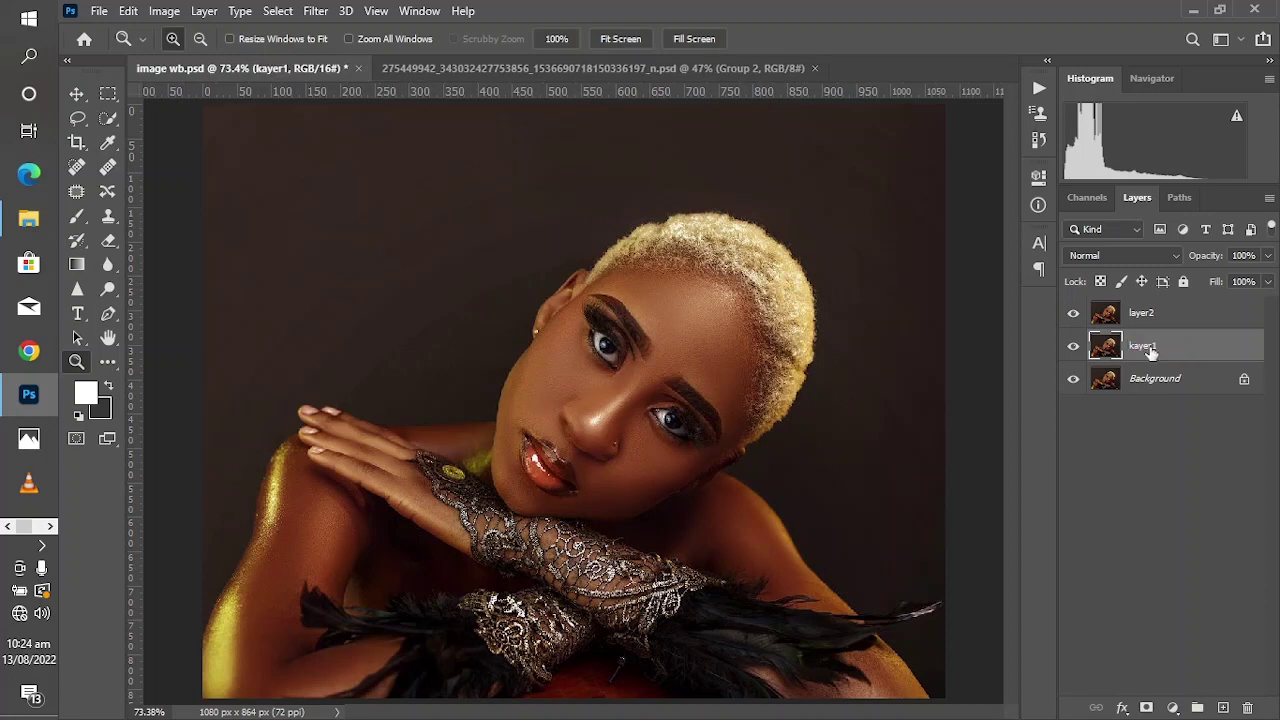
pyautogui.doubleClick(1145, 346)
pyautogui.click(1130, 345)
pyautogui.press('Delete')
pyautogui.write('l')
pyautogui.press('Return')
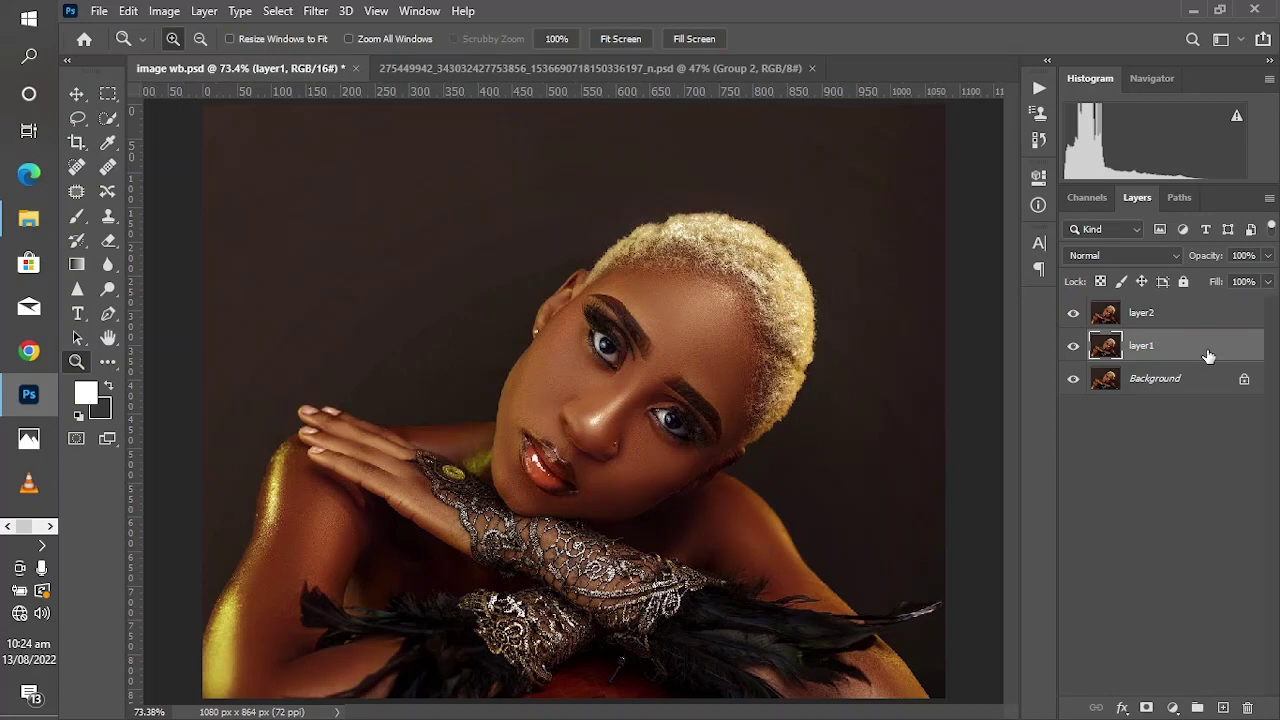
pyautogui.click(1165, 319)
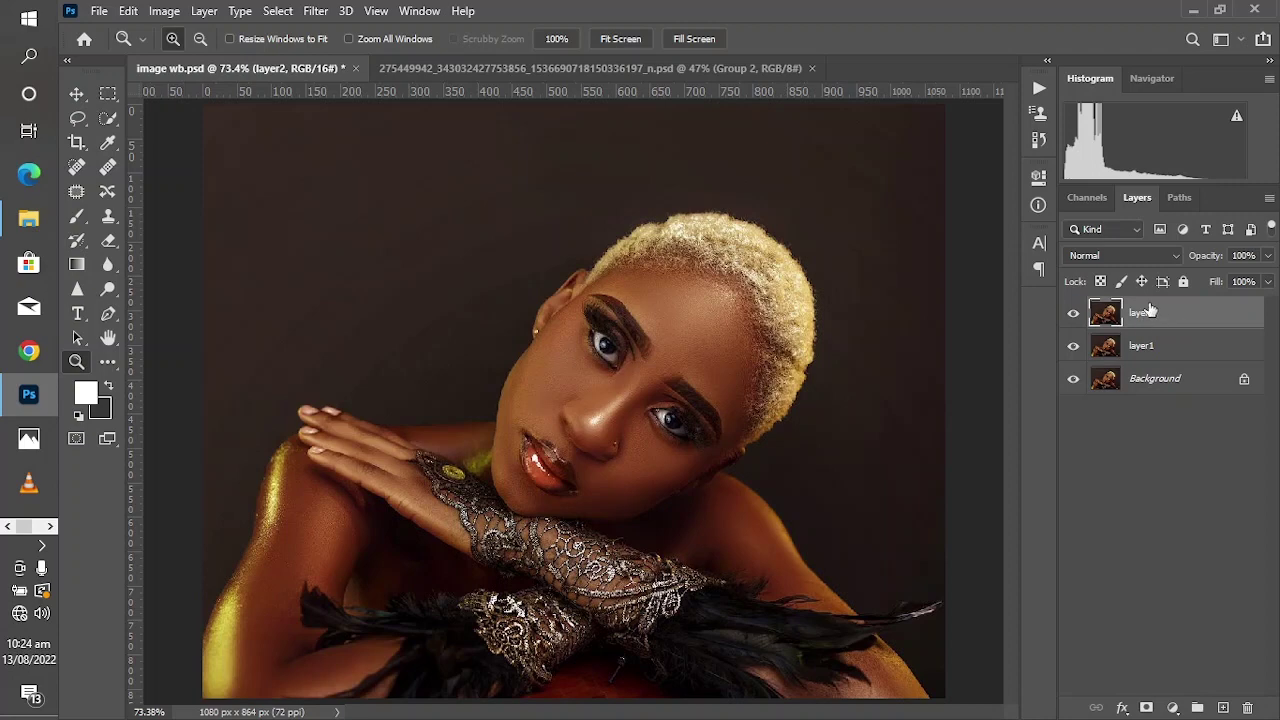
# Select the woman with Select Subject and turn the selection into layer2's layer mask.
pyautogui.click(110, 119)
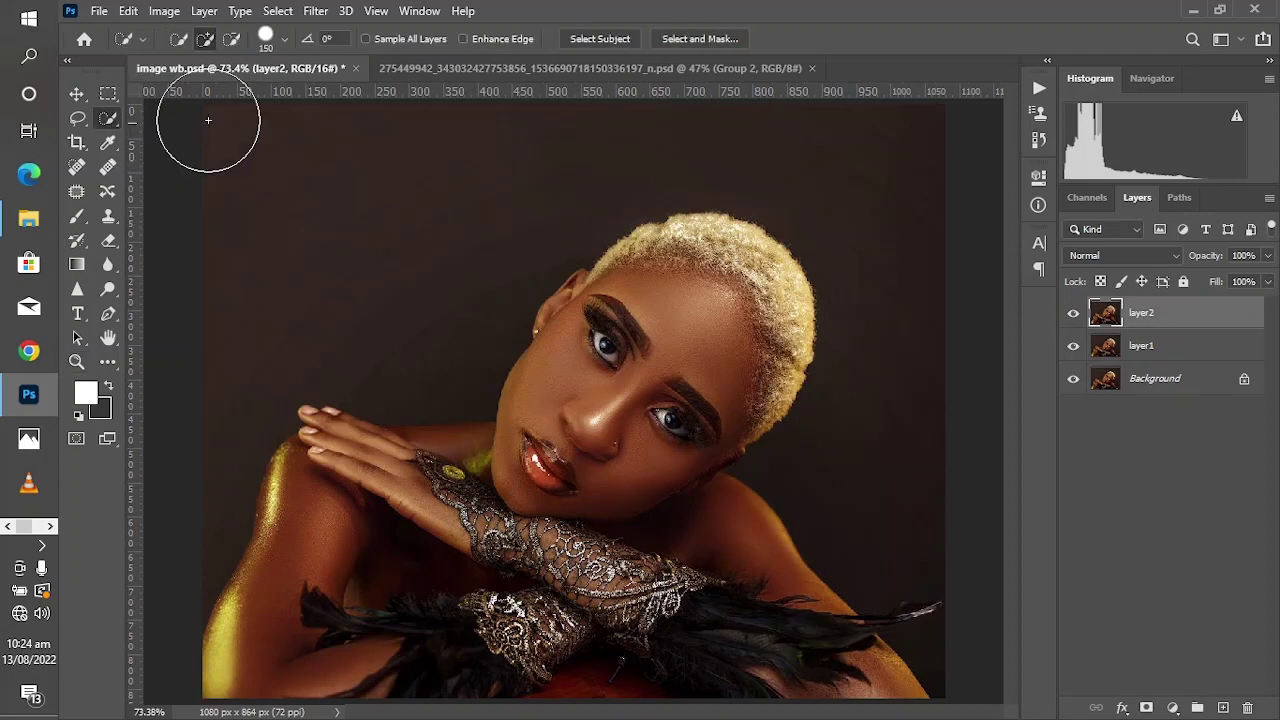
pyautogui.click(588, 37)
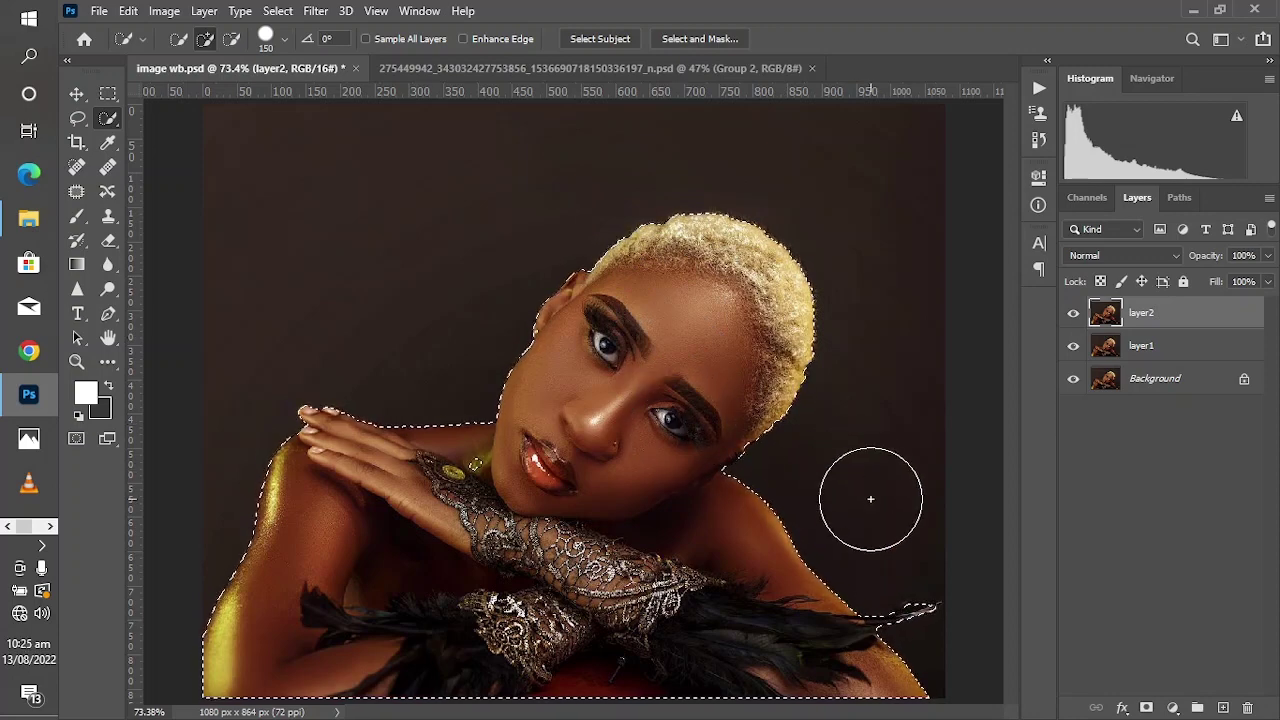
pyautogui.click(1146, 708)
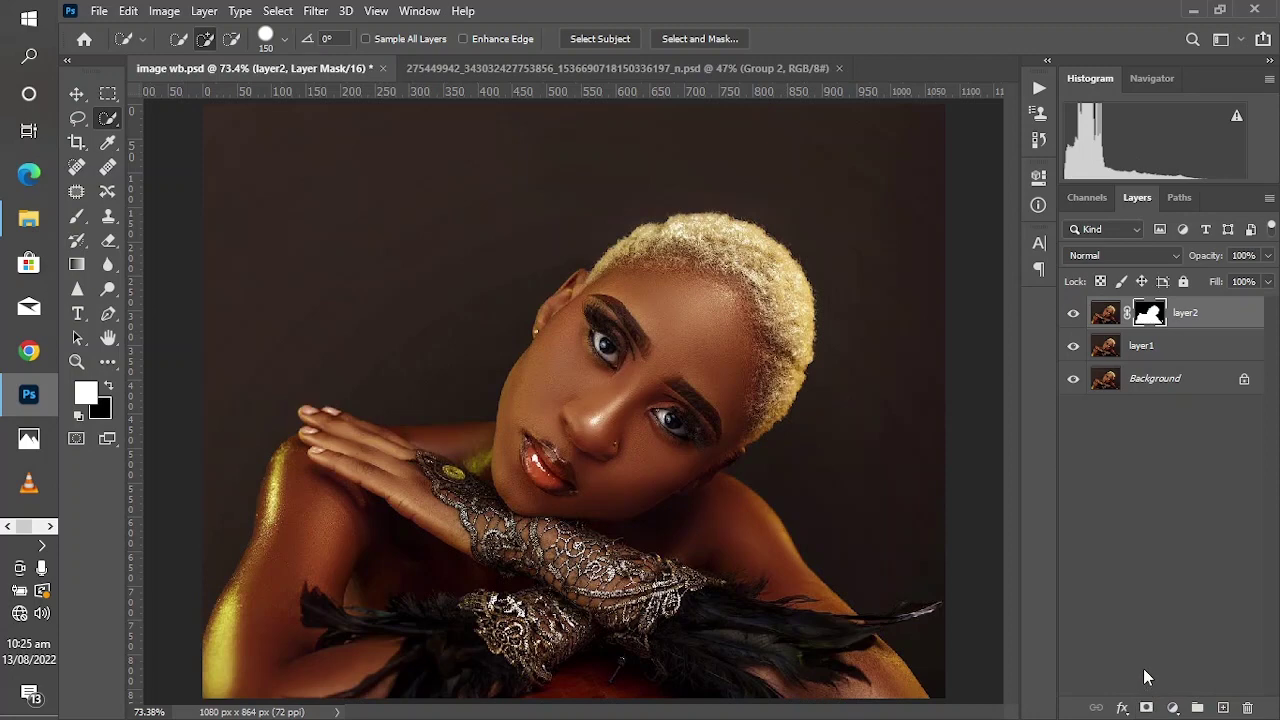
pyautogui.click(1147, 679)
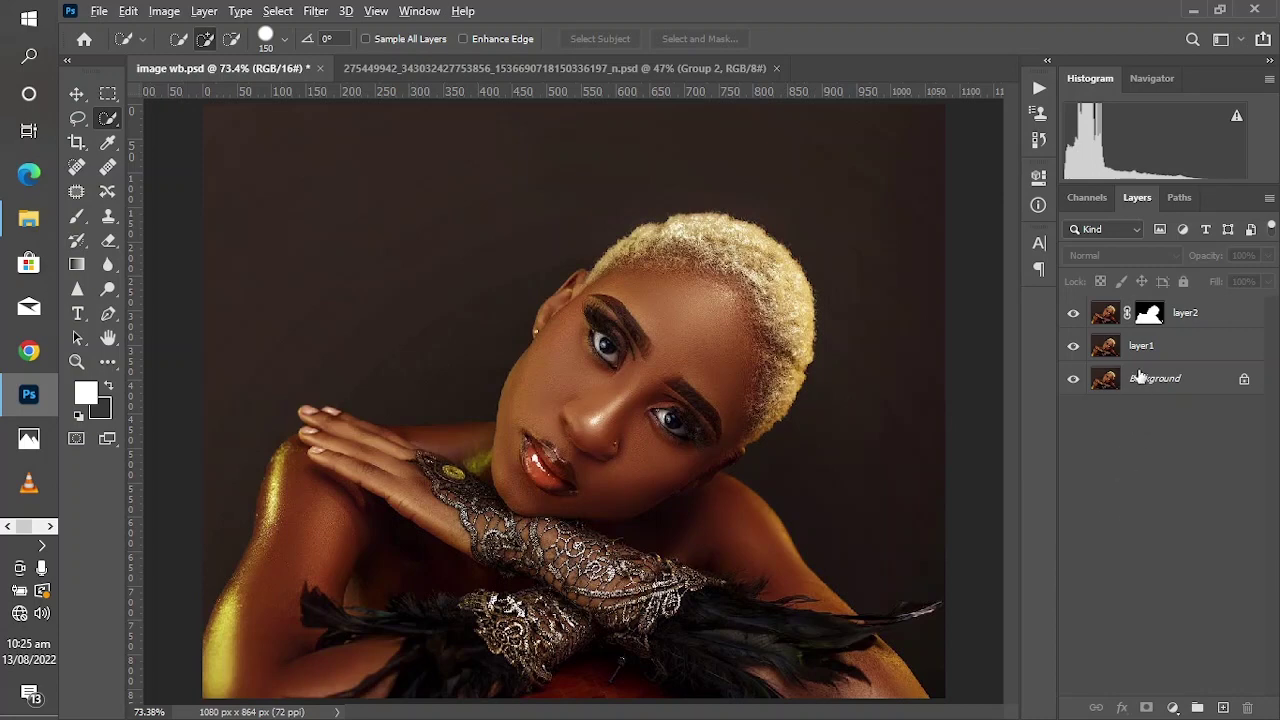
# Copy layer2's subject mask onto layer1 and invert it with Ctrl+I.
pyautogui.keyDown('alt'); pyautogui.click(1148, 316); pyautogui.keyUp('alt')
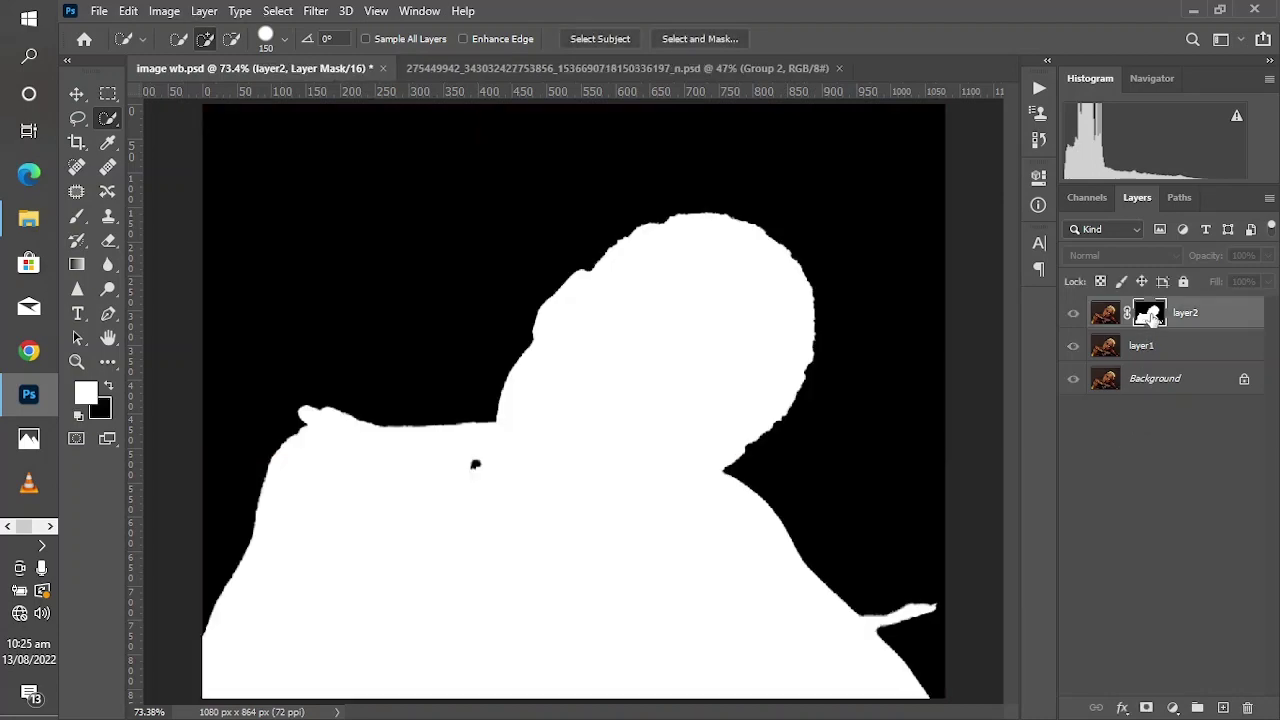
pyautogui.moveTo(1150, 316); pyautogui.dragTo(1155, 346)
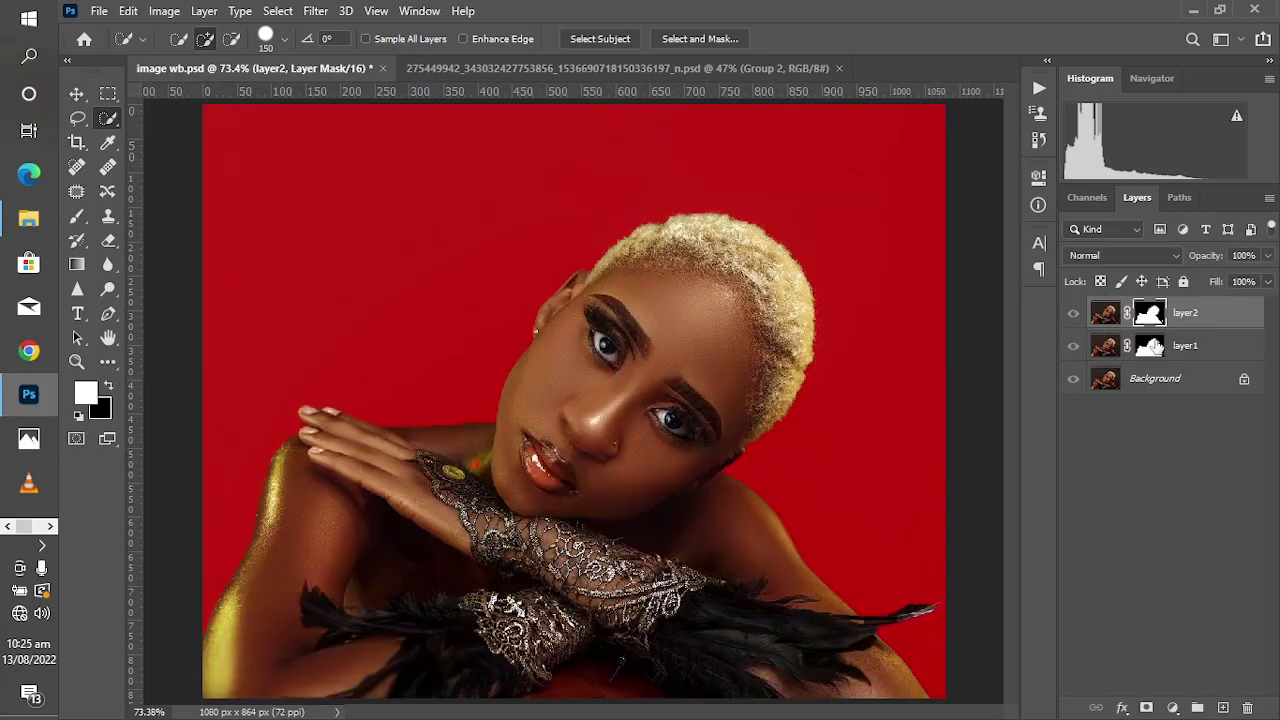
pyautogui.click(1152, 346)
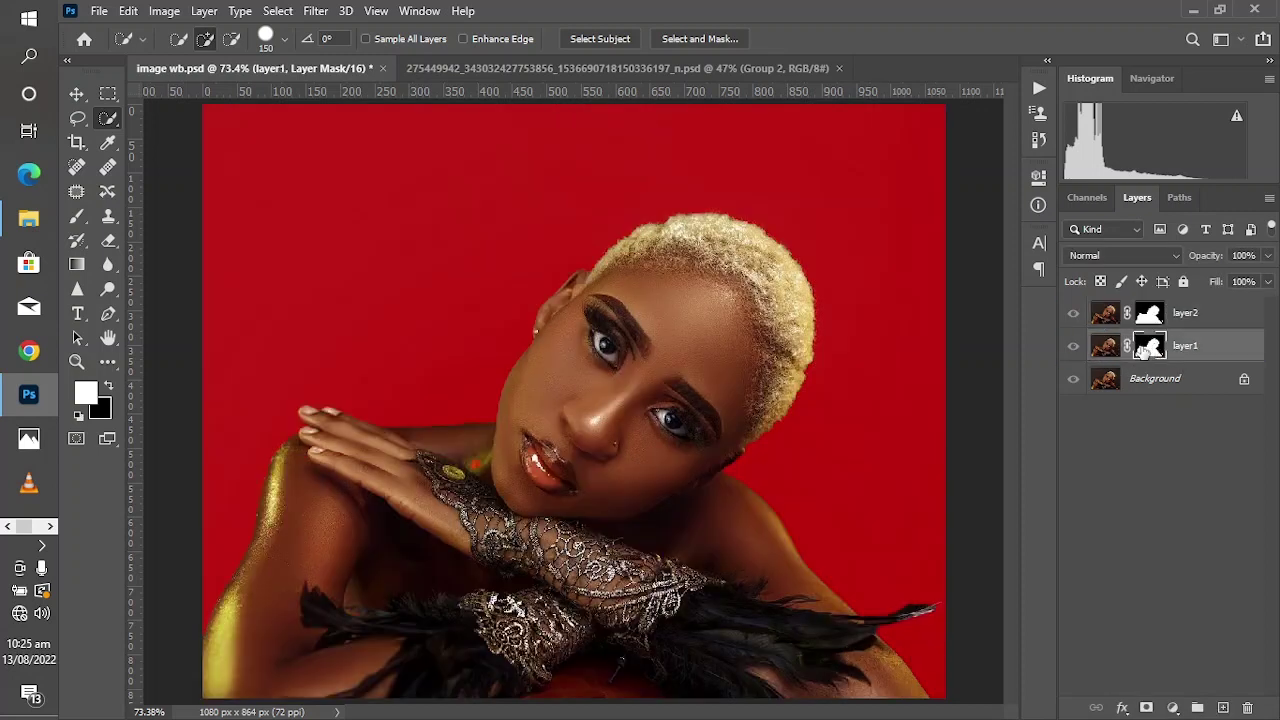
pyautogui.click(1100, 348)
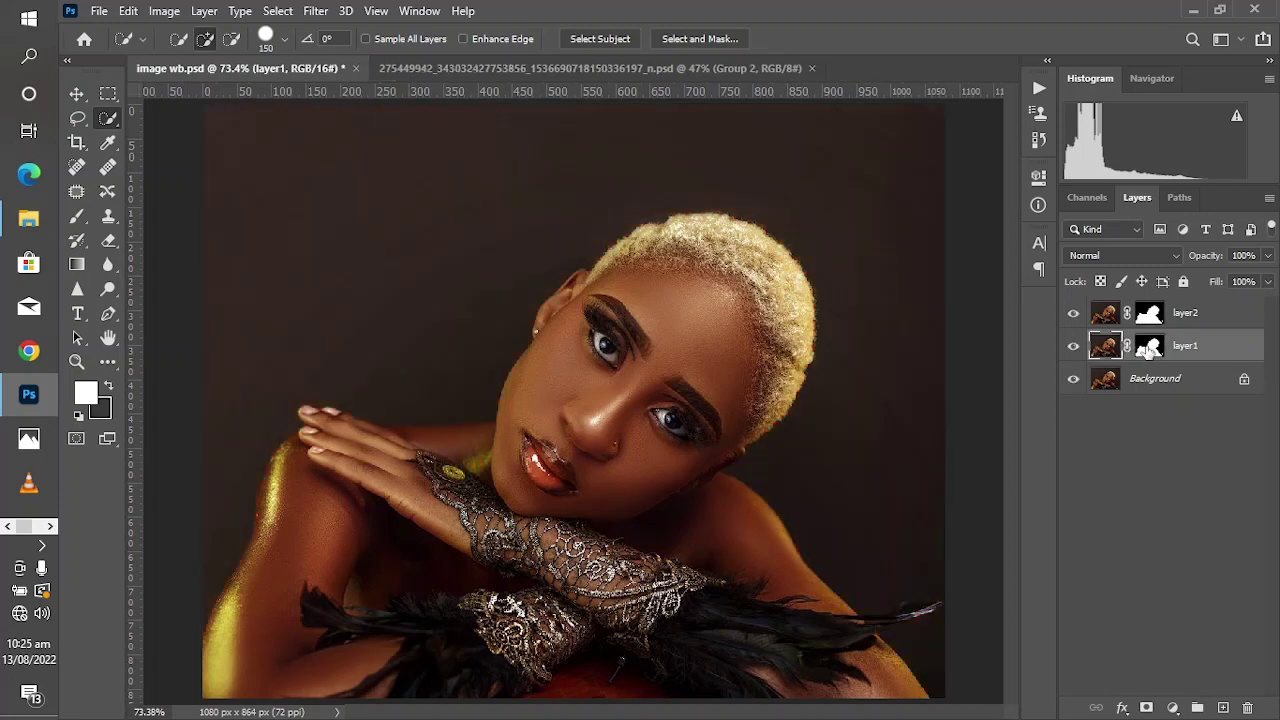
pyautogui.click(1150, 350)
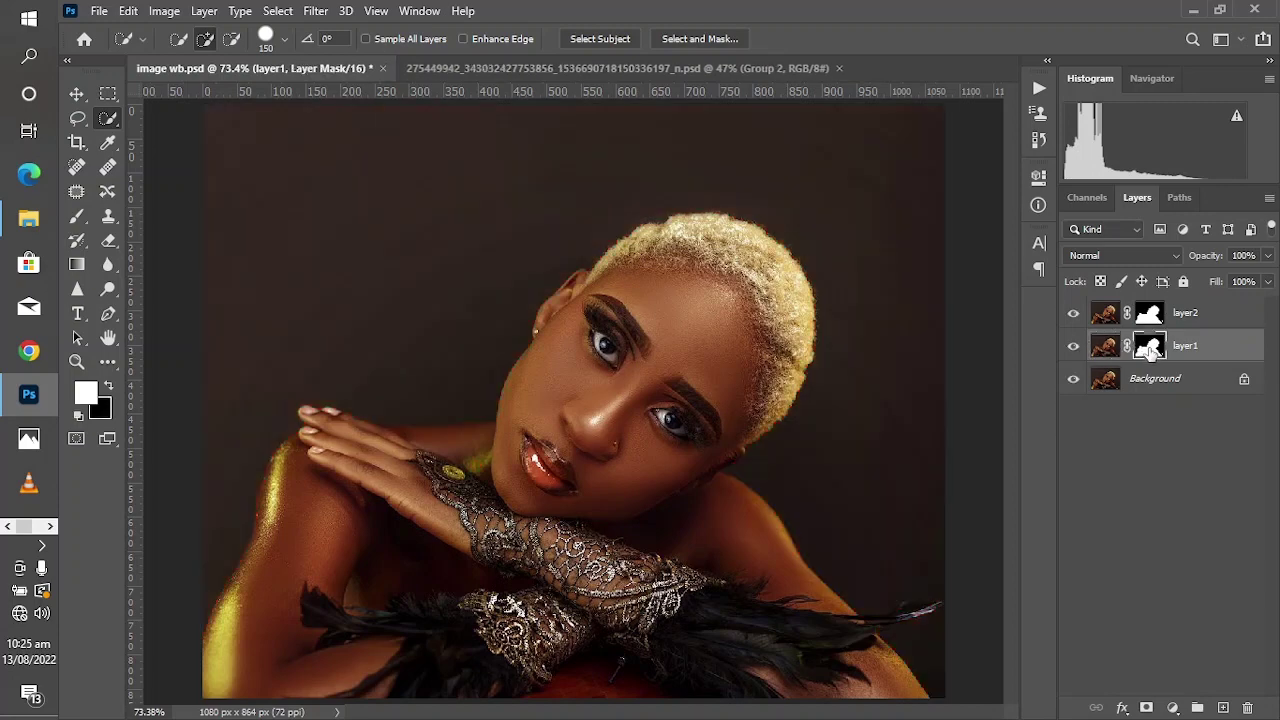
pyautogui.moveTo(1150, 350); pyautogui.dragTo(1154, 358)
pyautogui.hotkey('ctrl', 'i')
# Convert layer1 to a smart object and set the image mode to 16 Bits/Channel.
pyautogui.rightClick(1184, 358)
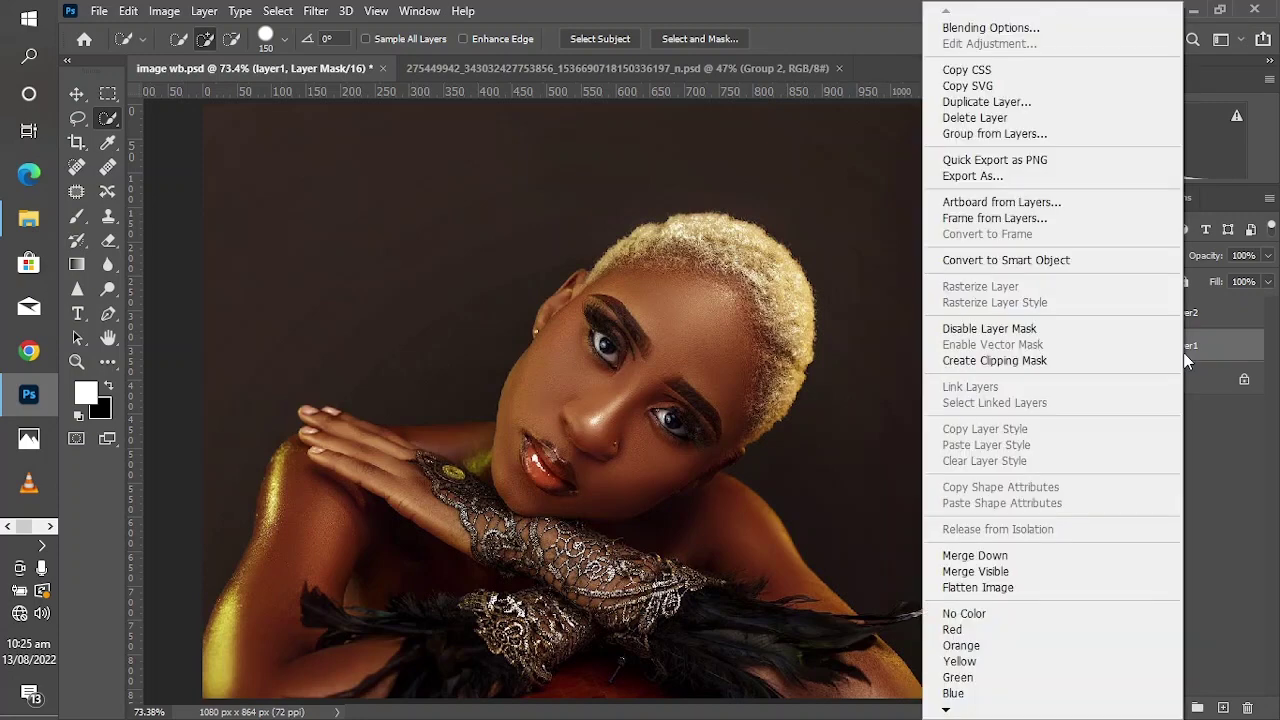
pyautogui.click(1019, 259)
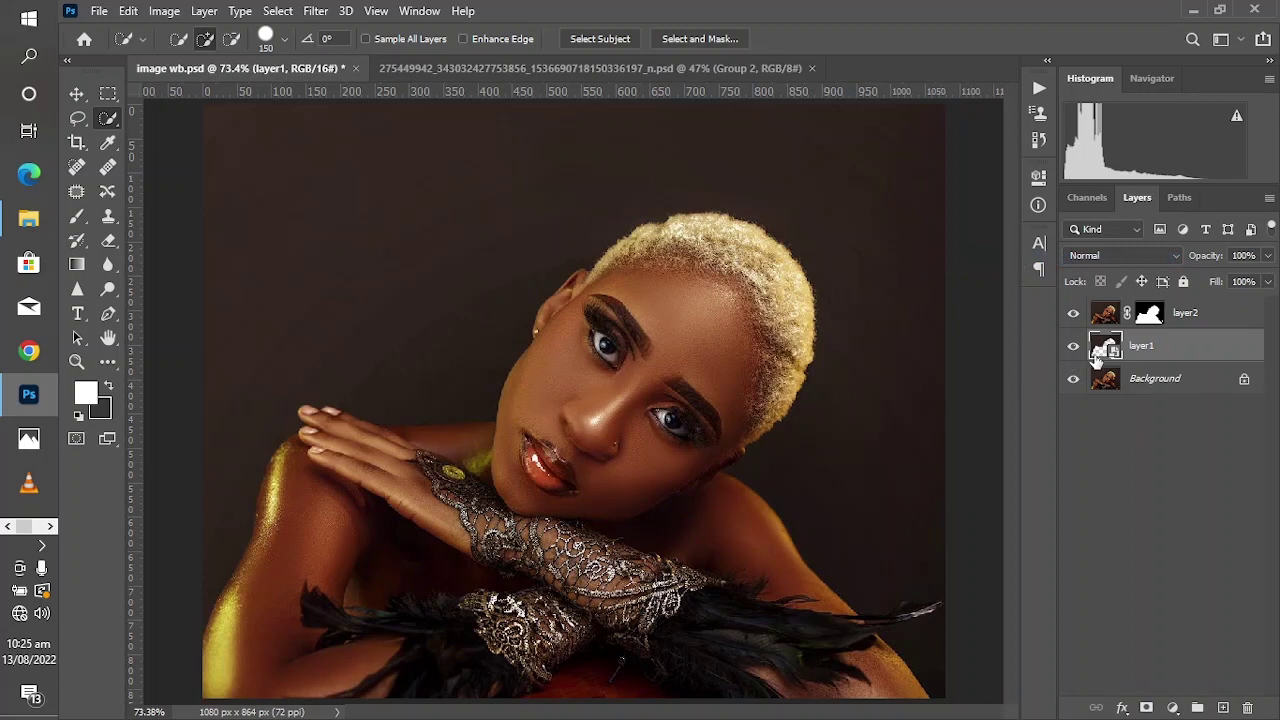
pyautogui.click(166, 12)
pyautogui.moveTo(178, 32)
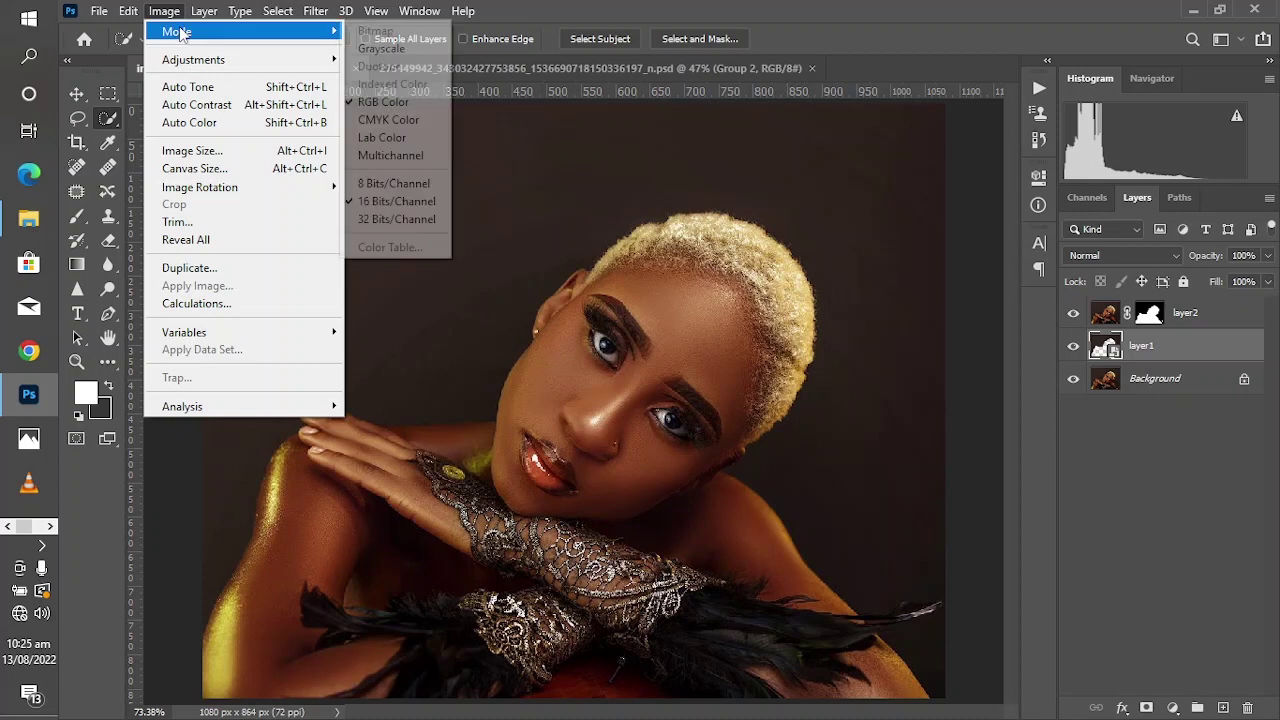
pyautogui.click(383, 205)
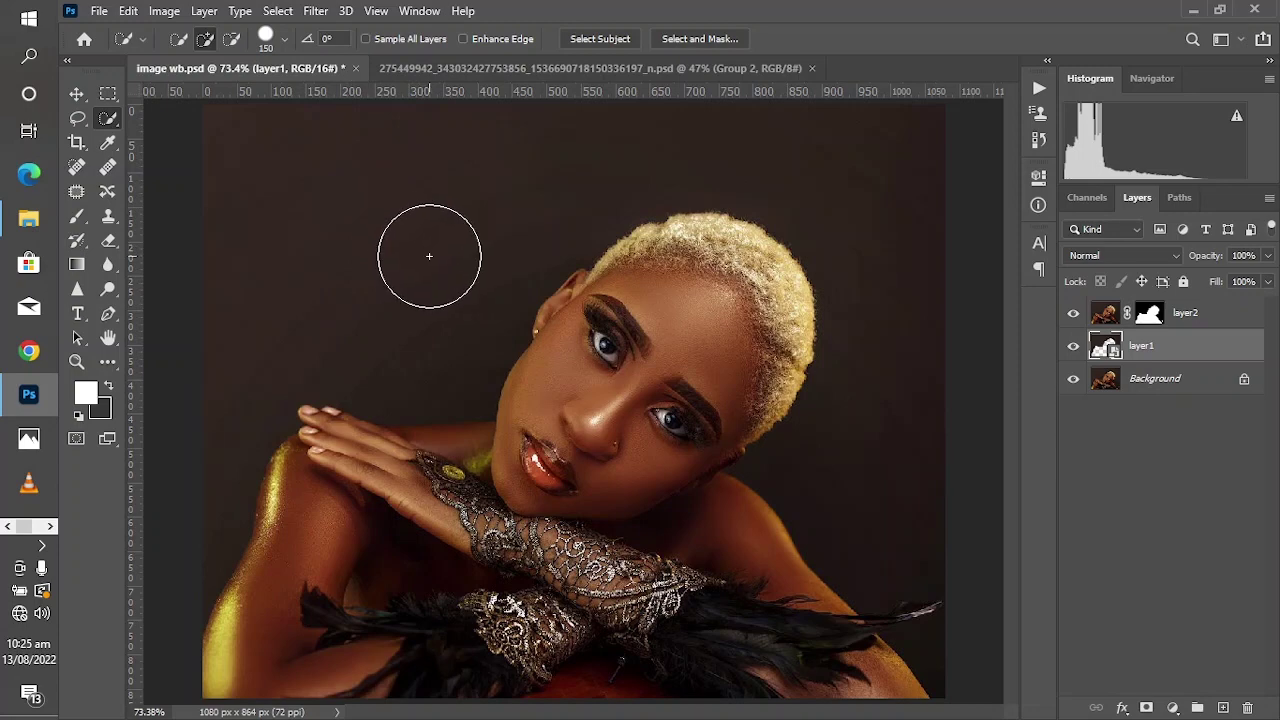
# Apply Surface Blur to layer1 with Radius 43 pixels and Threshold 27 levels.
pyautogui.click(316, 12)
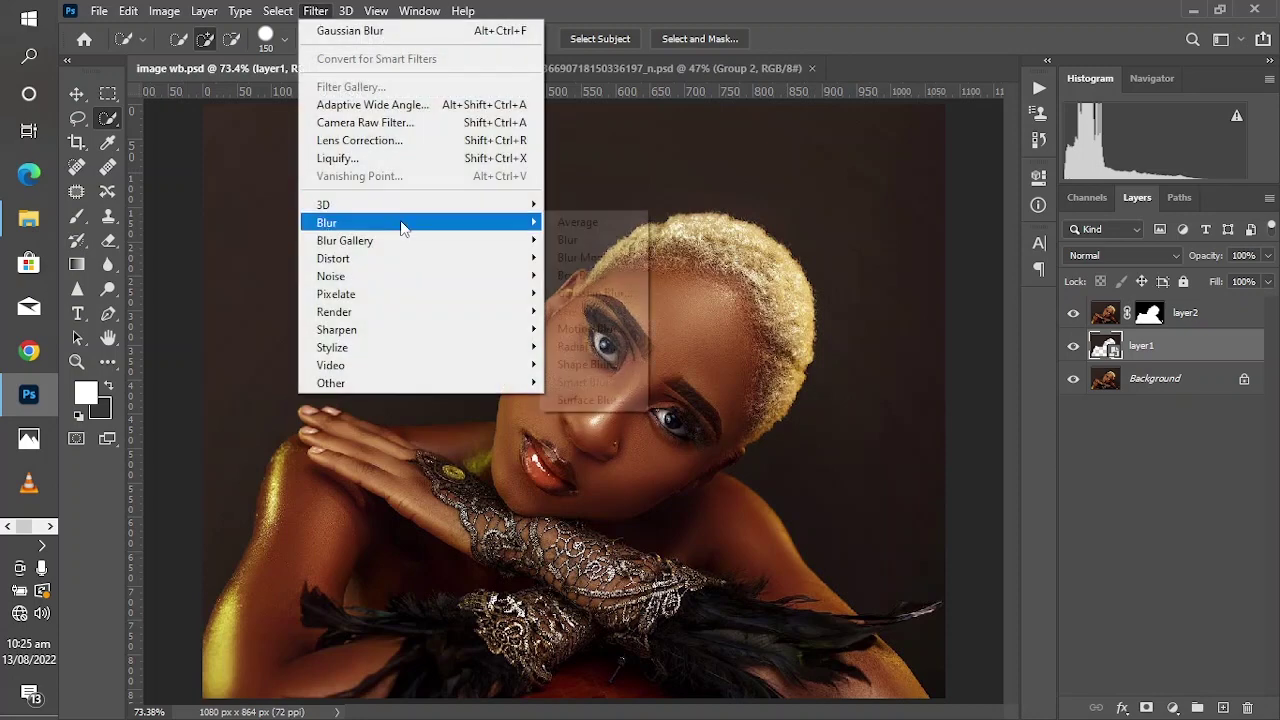
pyautogui.moveTo(431, 223)
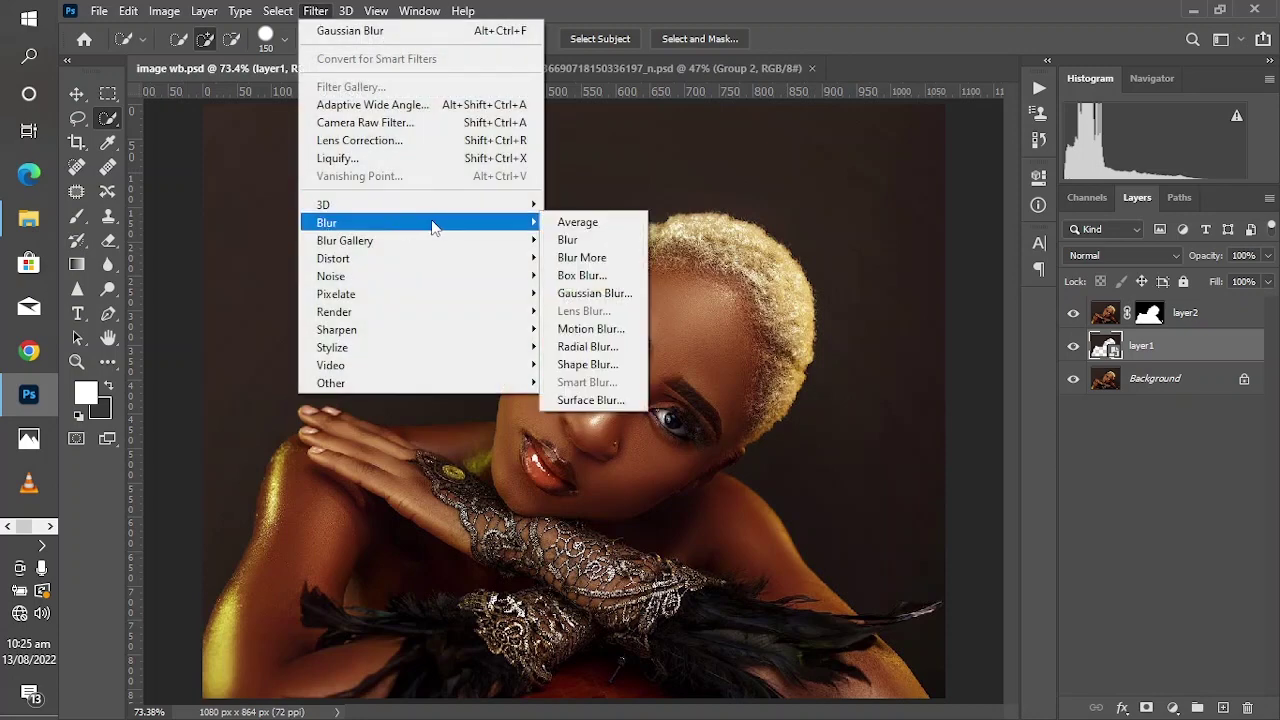
pyautogui.click(608, 401)
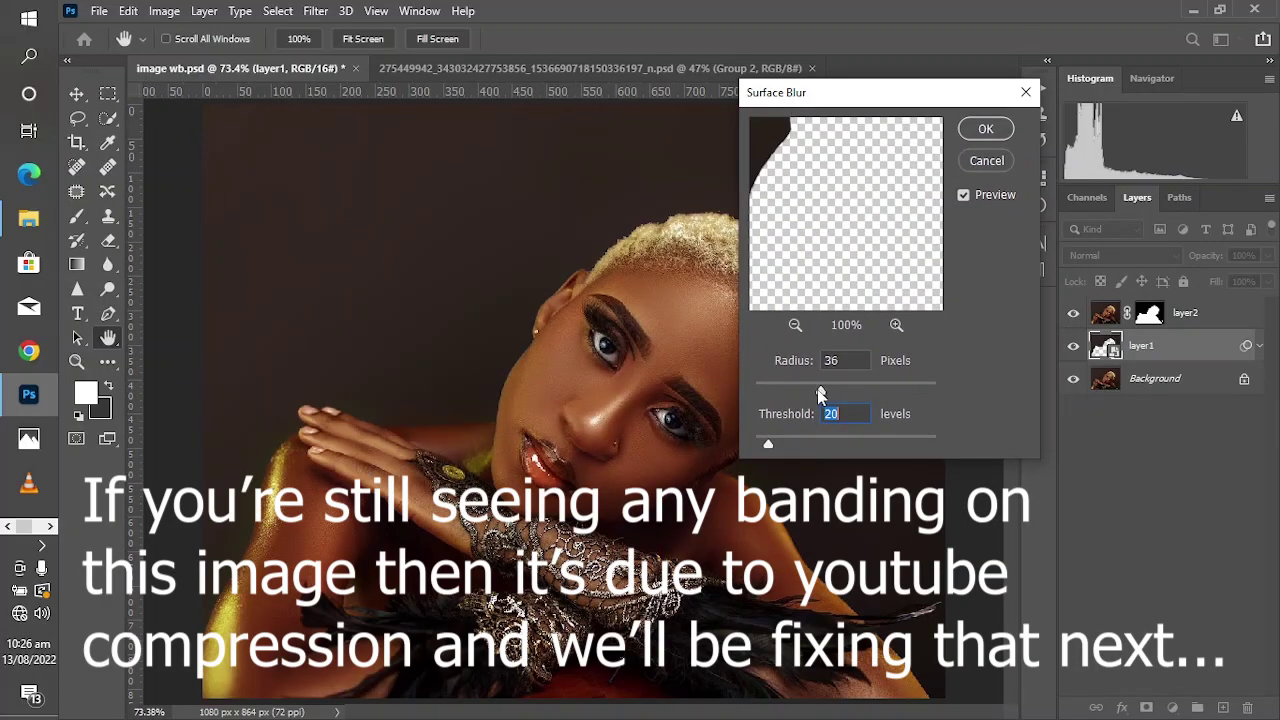
pyautogui.moveTo(818, 389); pyautogui.dragTo(742, 390)
pyautogui.moveTo(768, 443); pyautogui.dragTo(752, 446)
pyautogui.moveTo(760, 390); pyautogui.dragTo(826, 391)
pyautogui.moveTo(756, 445)
pyautogui.mouseDown()
pyautogui.moveTo(786, 447)
pyautogui.moveTo(771, 449)
pyautogui.mouseUp()
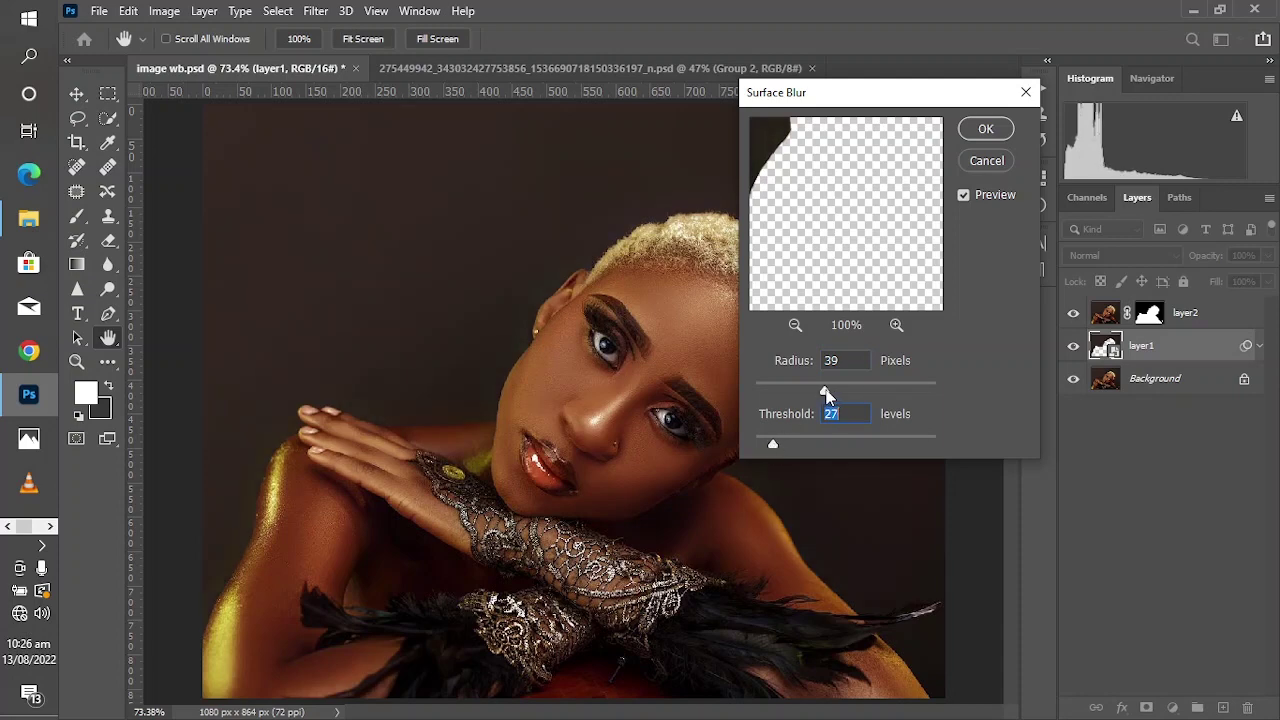
pyautogui.moveTo(825, 396); pyautogui.dragTo(833, 397)
pyautogui.click(980, 131)
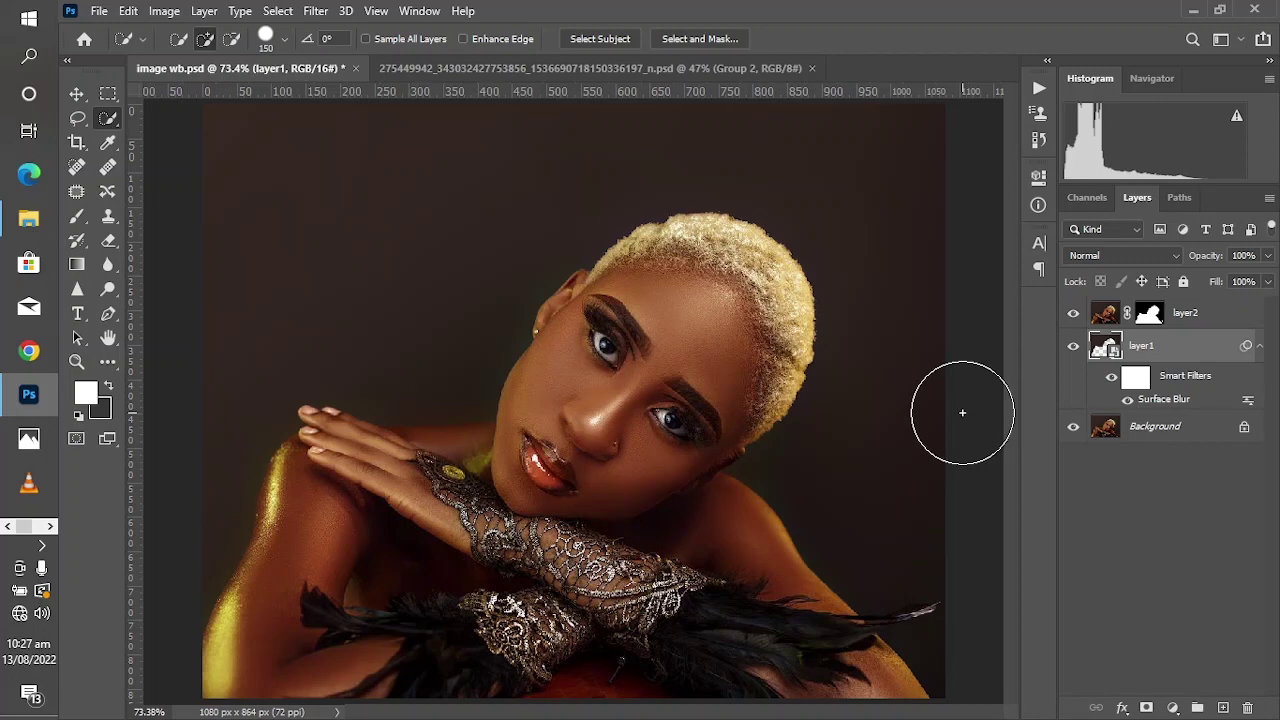
pyautogui.click(76, 361)
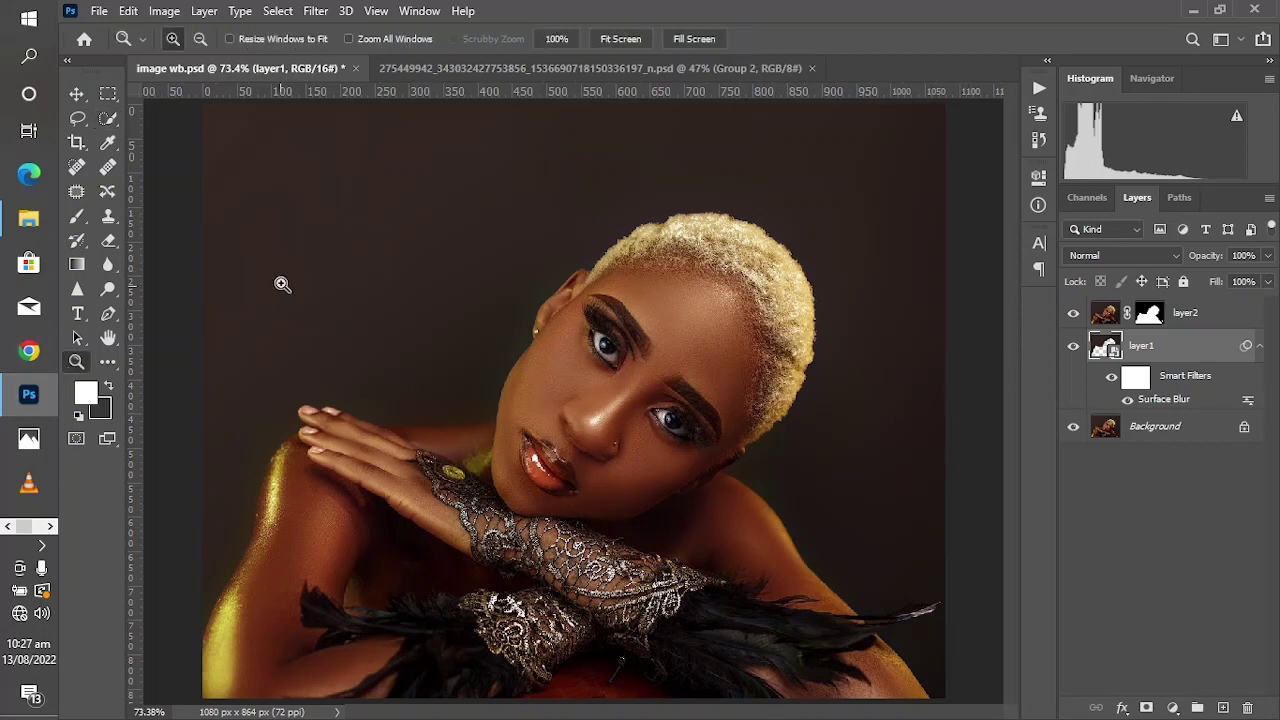
pyautogui.click(290, 273)
pyautogui.click(1074, 347)
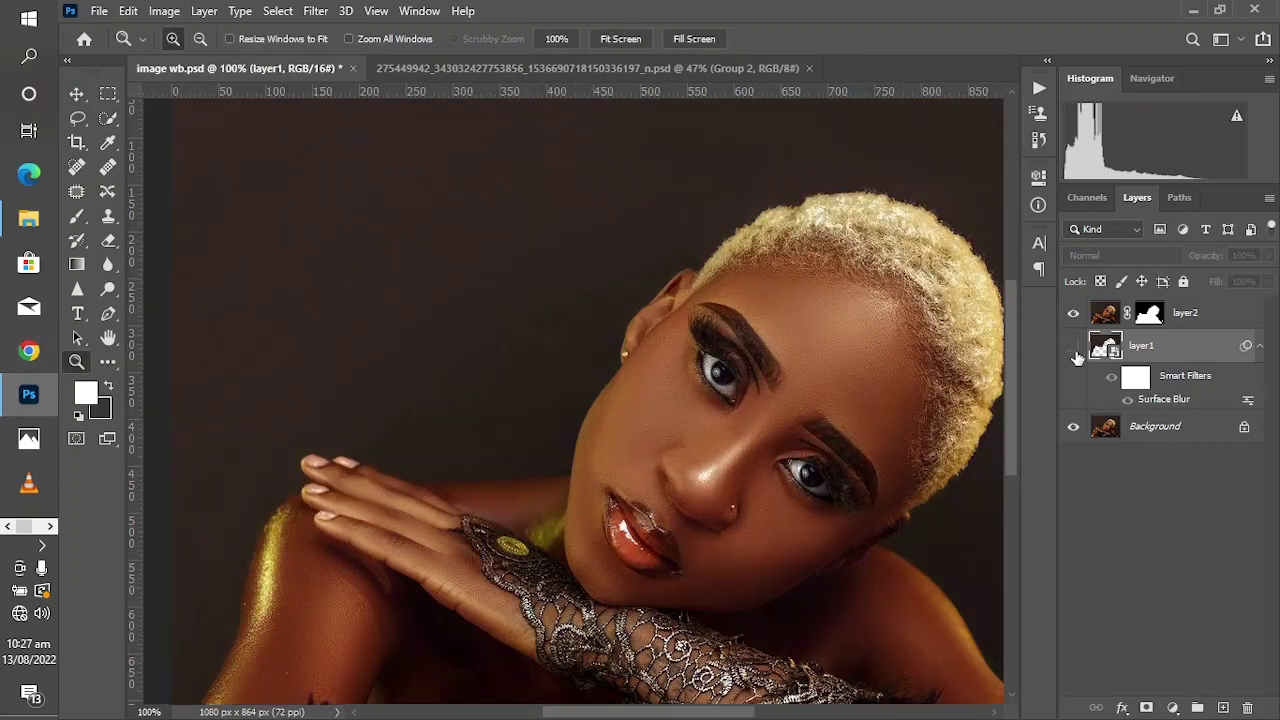
pyautogui.click(1075, 350)
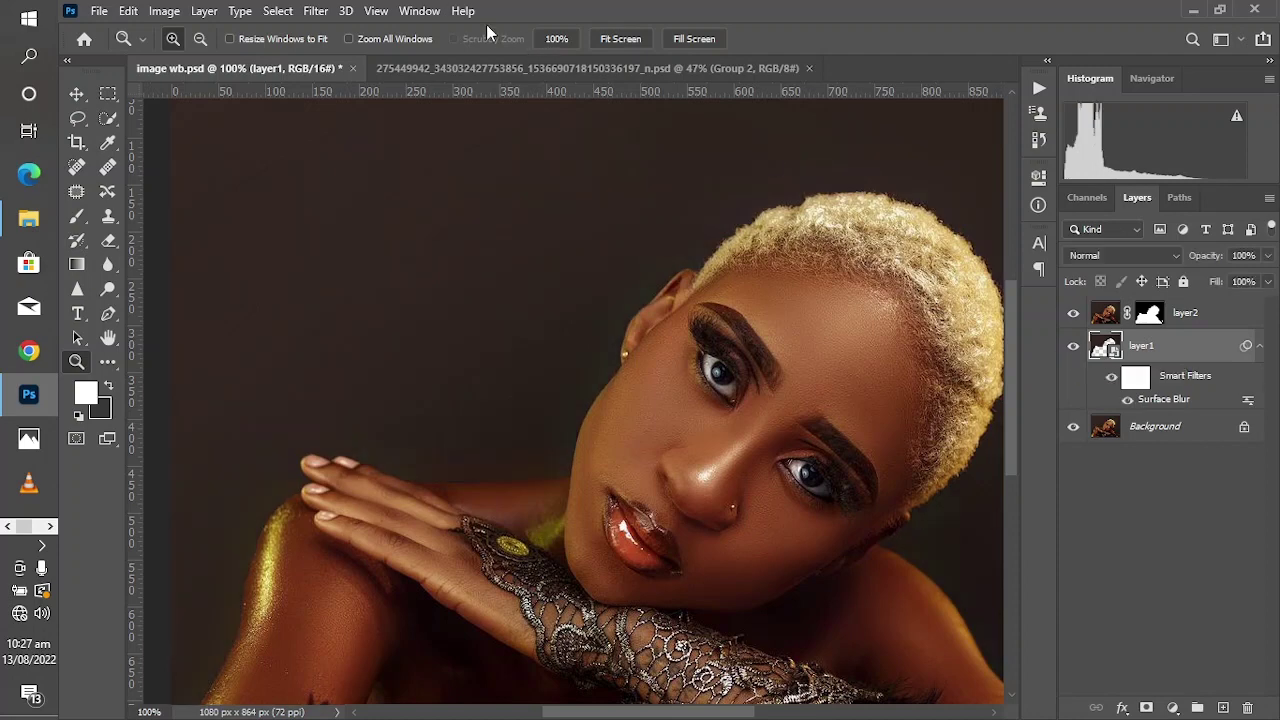
pyautogui.click(376, 11)
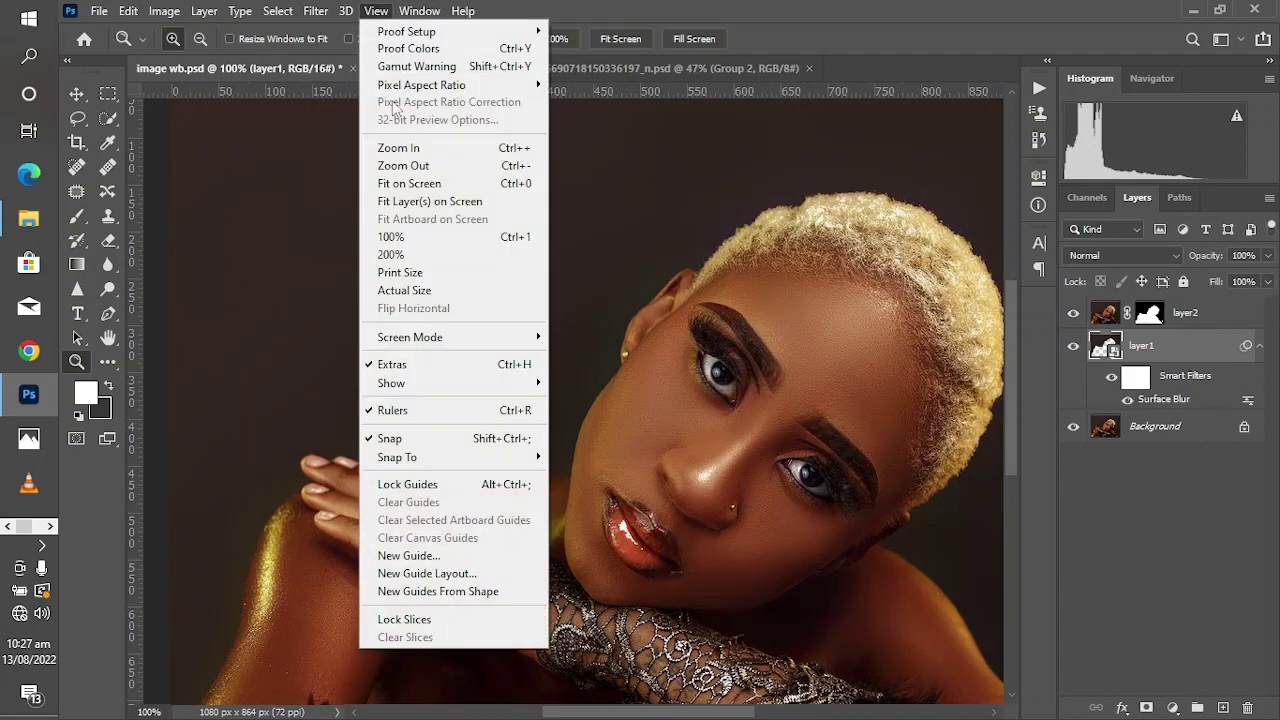
pyautogui.click(440, 183)
pyautogui.click(1066, 358)
pyautogui.click(1064, 364)
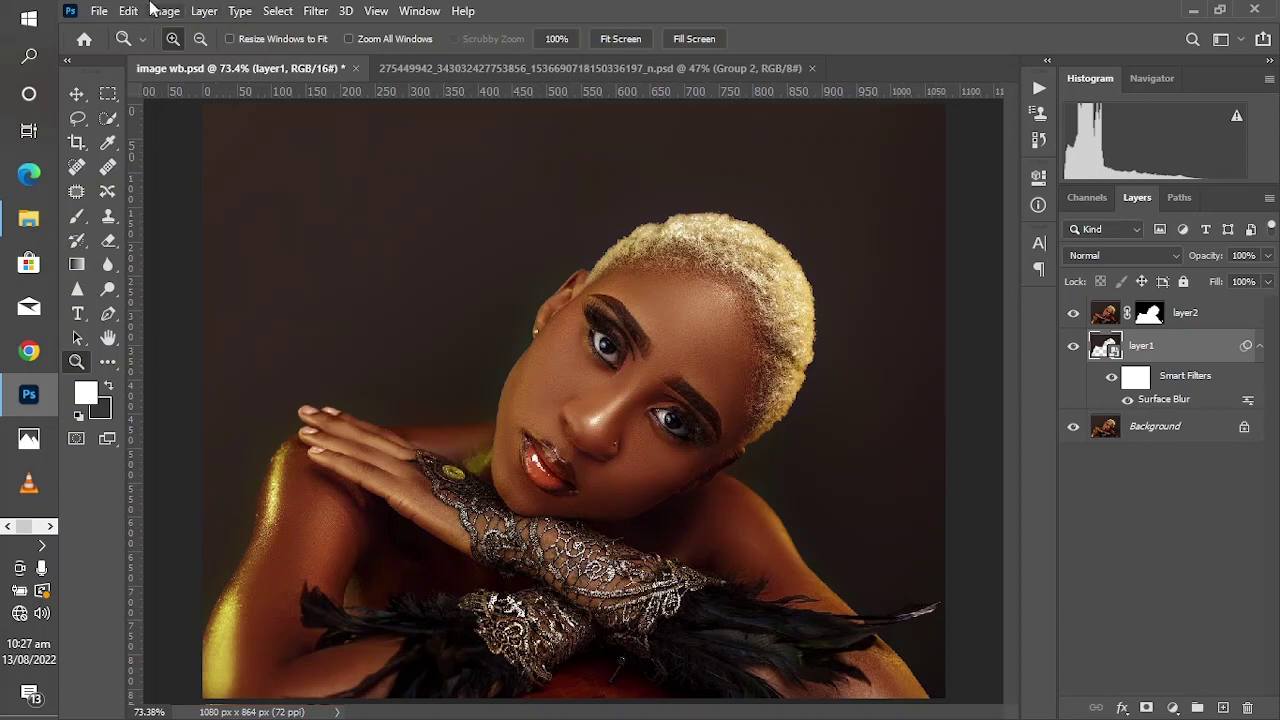
# Create a new layer named noise in Overlay mode, filled with 50% gray.
pyautogui.click(204, 11)
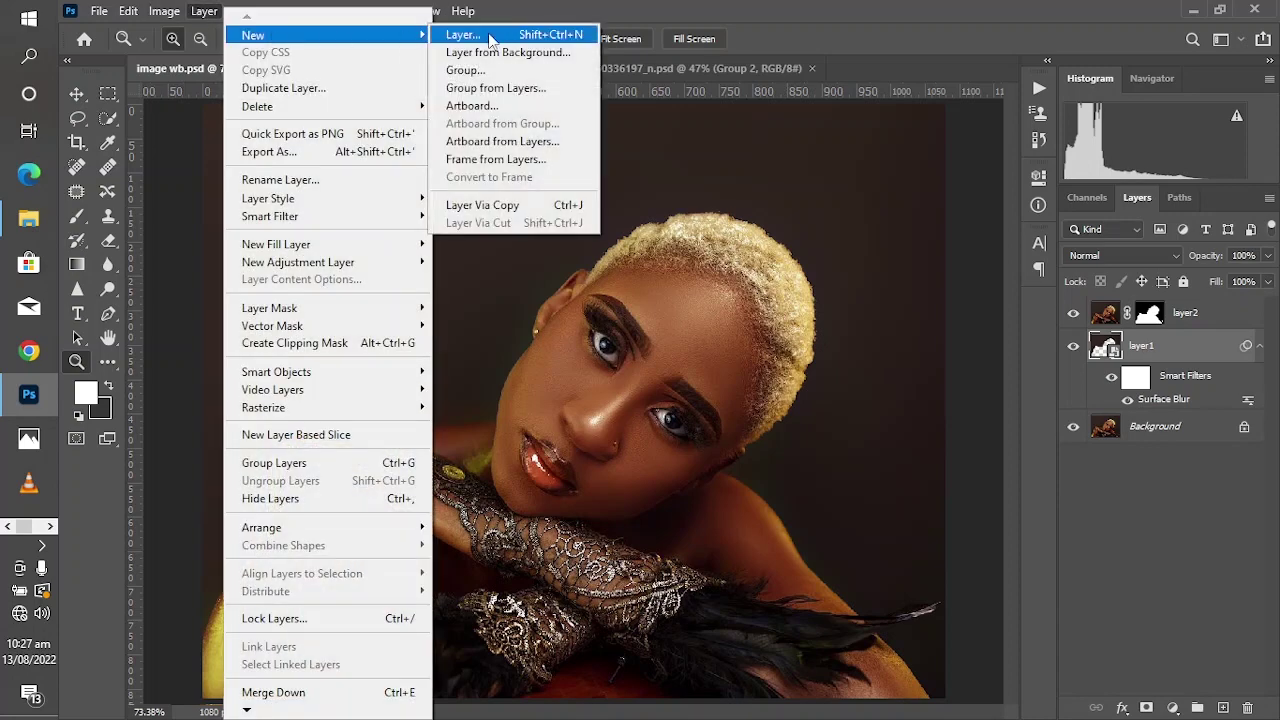
pyautogui.click(490, 33)
pyautogui.click(546, 290)
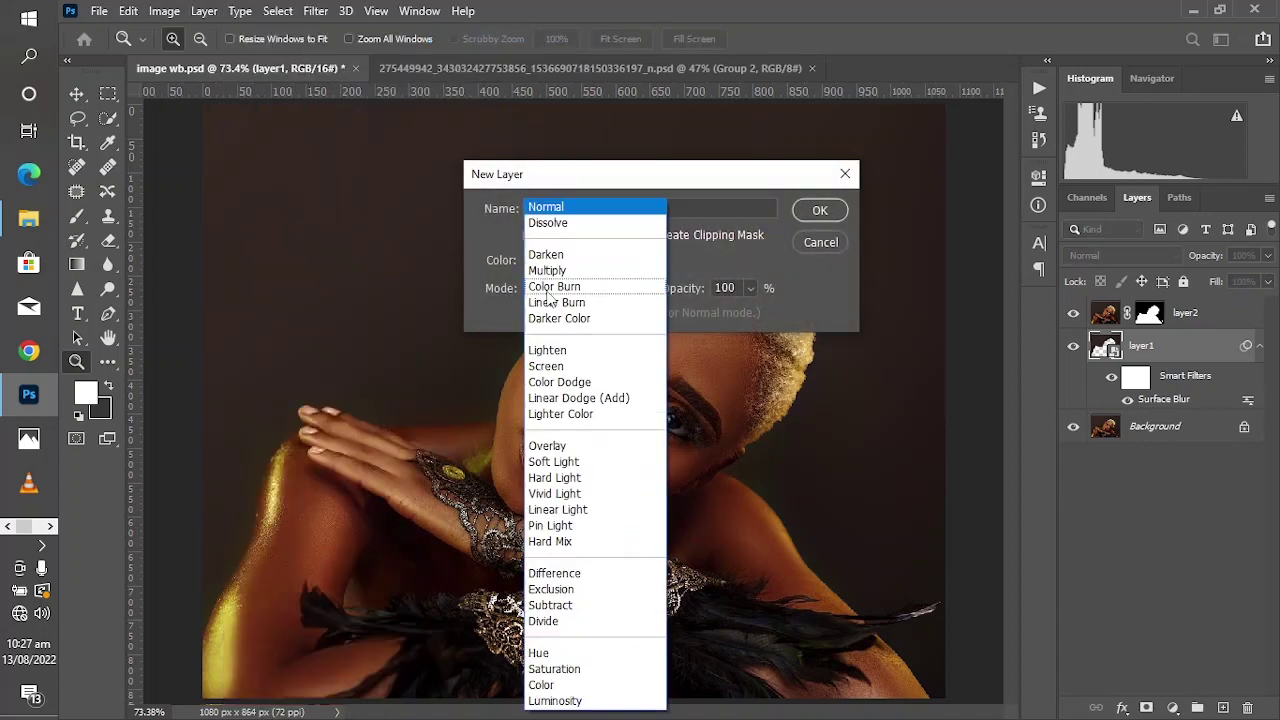
pyautogui.click(547, 445)
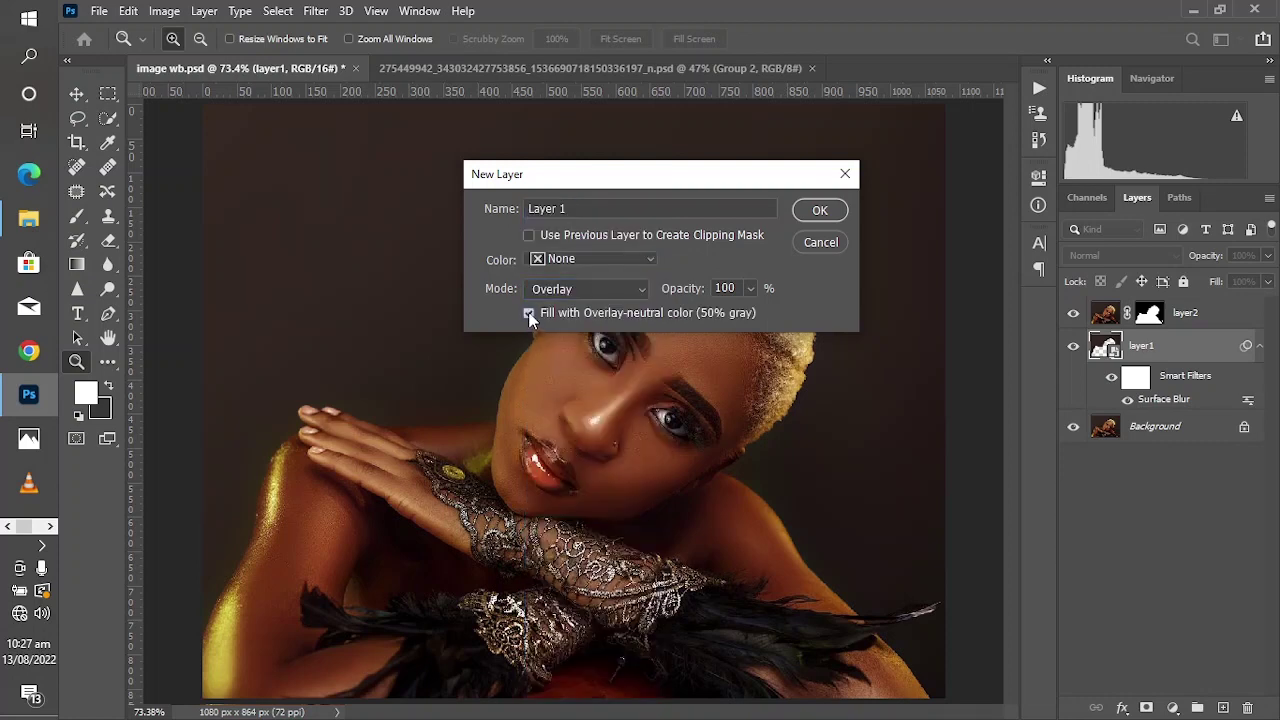
pyautogui.moveTo(562, 205); pyautogui.dragTo(520, 209)
pyautogui.write('np')
pyautogui.press('BackSpace')
pyautogui.write('oise')
pyautogui.click(825, 210)
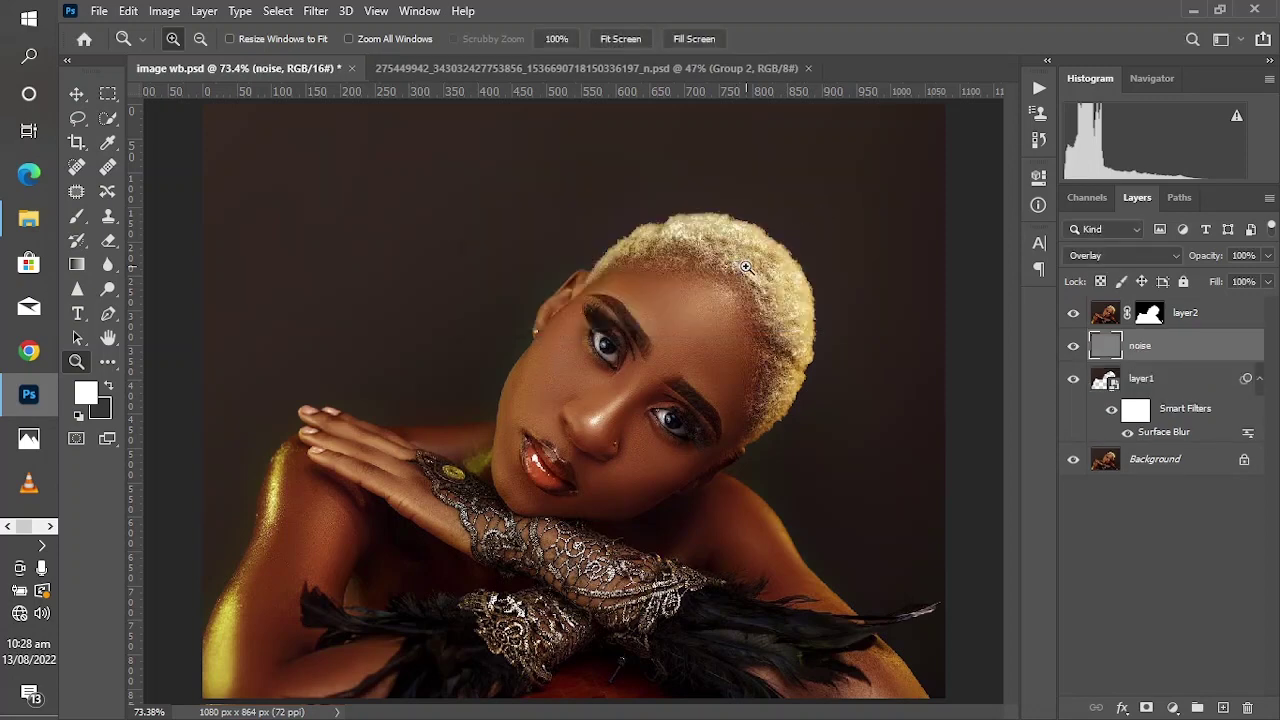
# Apply Add Noise to the noise layer at 3% with Monochromatic turned off.
pyautogui.click(315, 11)
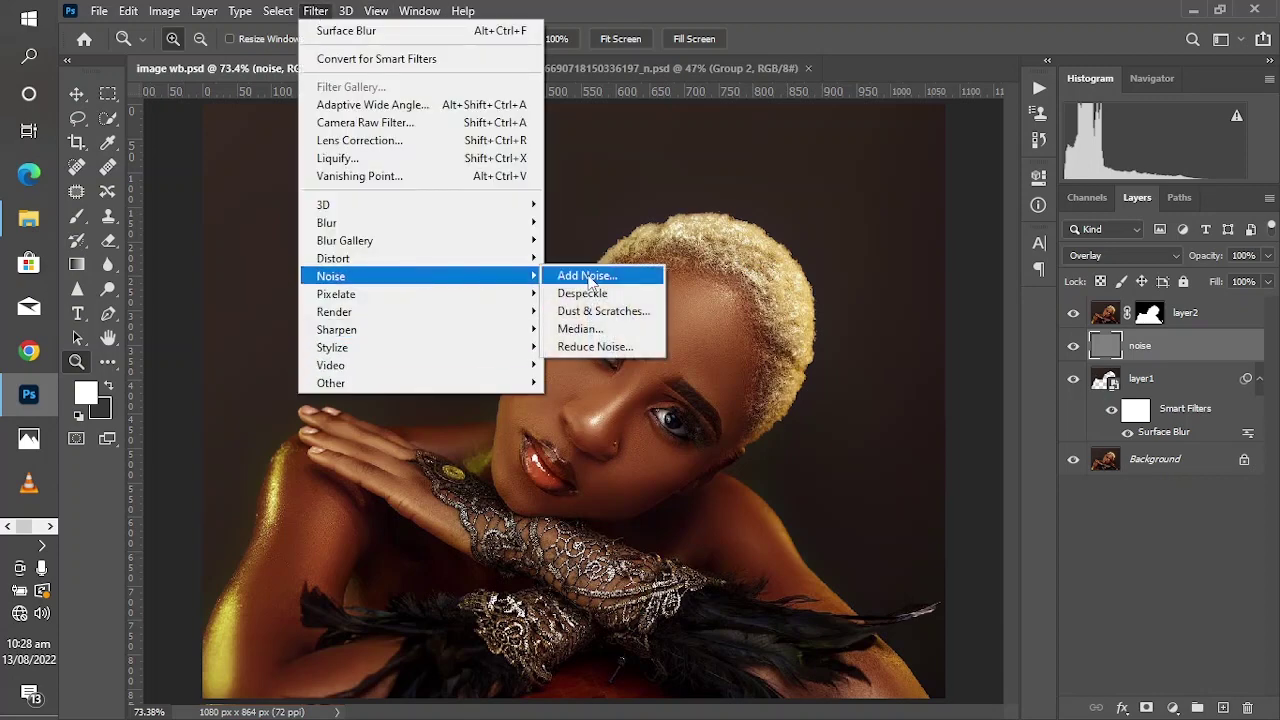
pyautogui.click(600, 276)
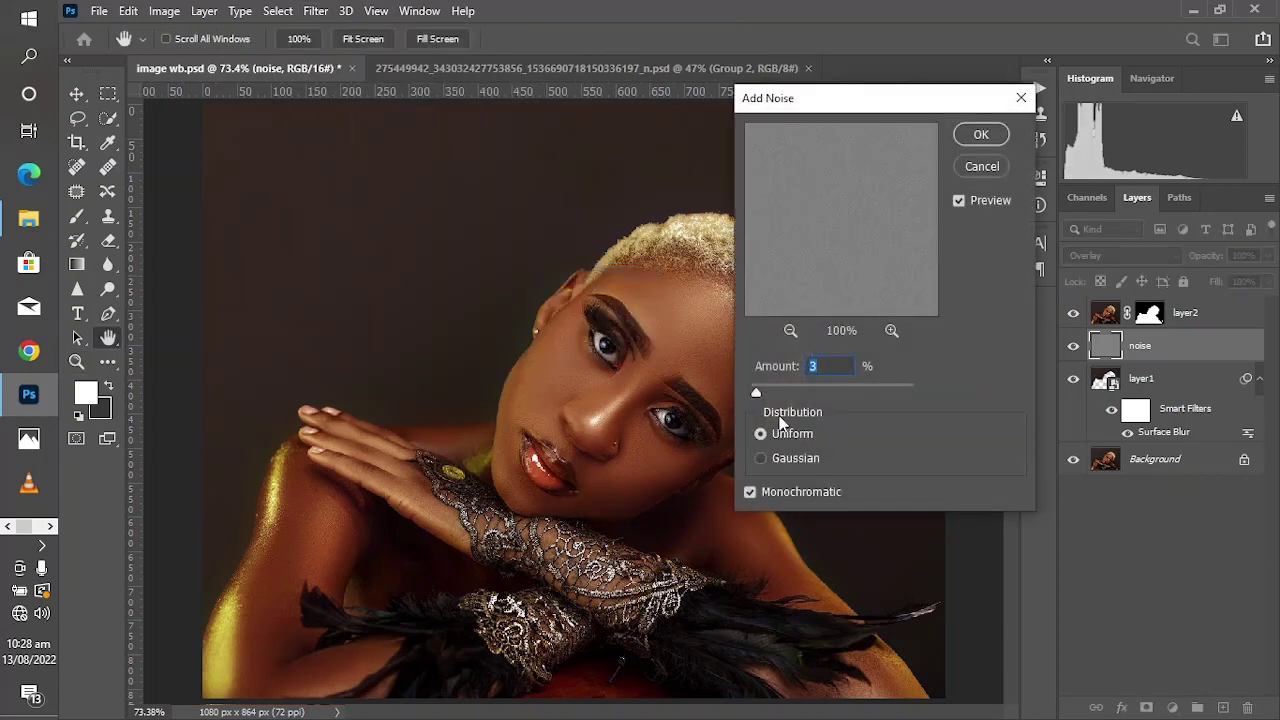
pyautogui.click(754, 494)
pyautogui.moveTo(756, 392); pyautogui.dragTo(758, 391)
pyautogui.write('3')
pyautogui.click(979, 135)
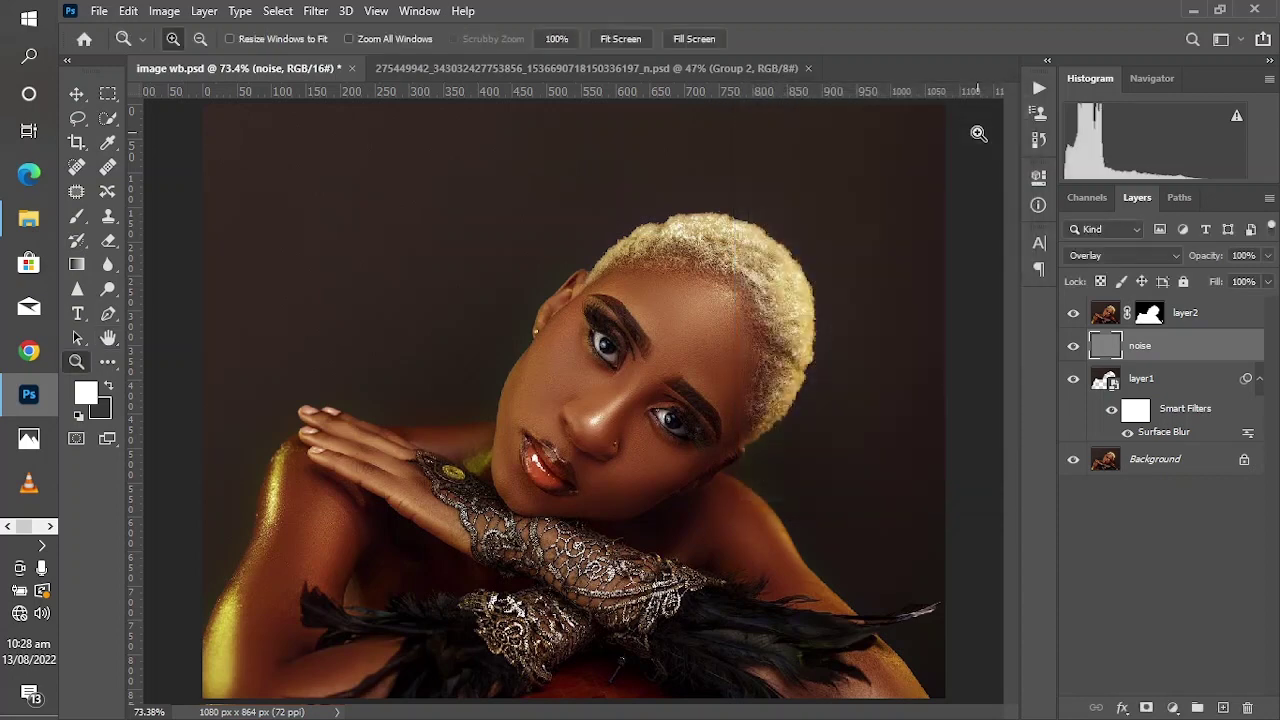
# Apply a Gaussian Blur with a 0.8-pixel radius to the noise layer.
pyautogui.click(320, 12)
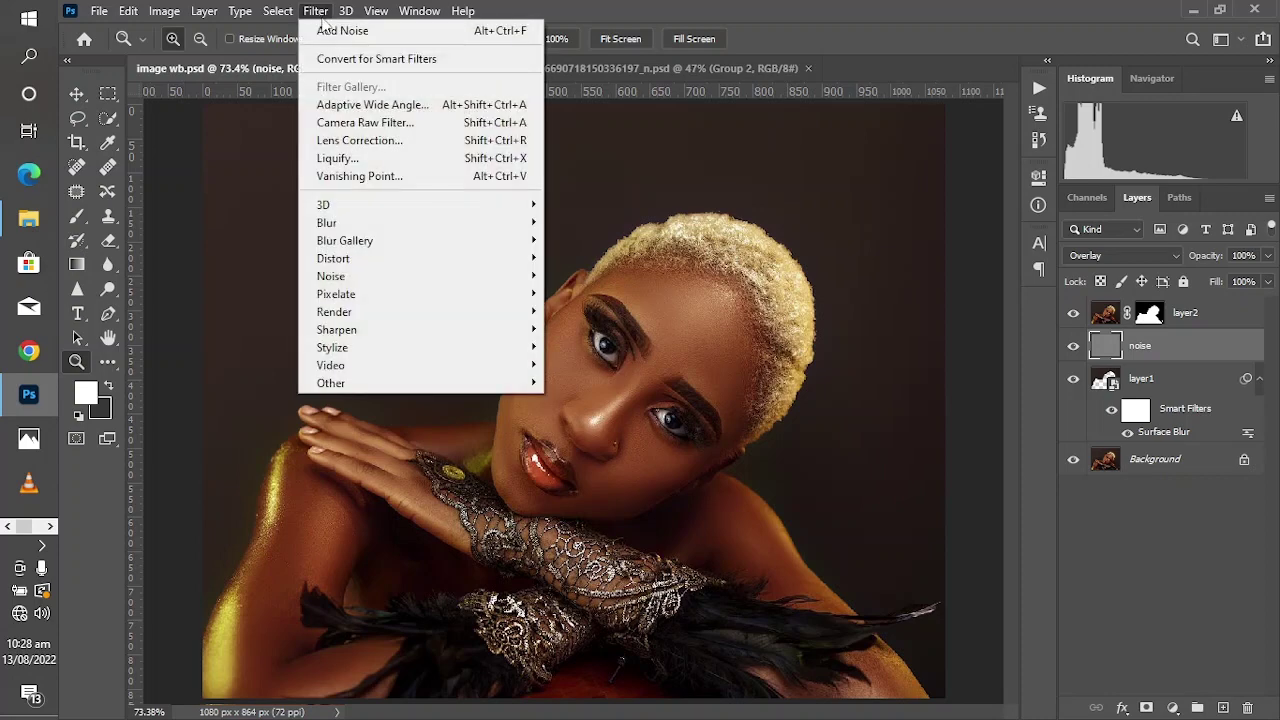
pyautogui.moveTo(391, 223)
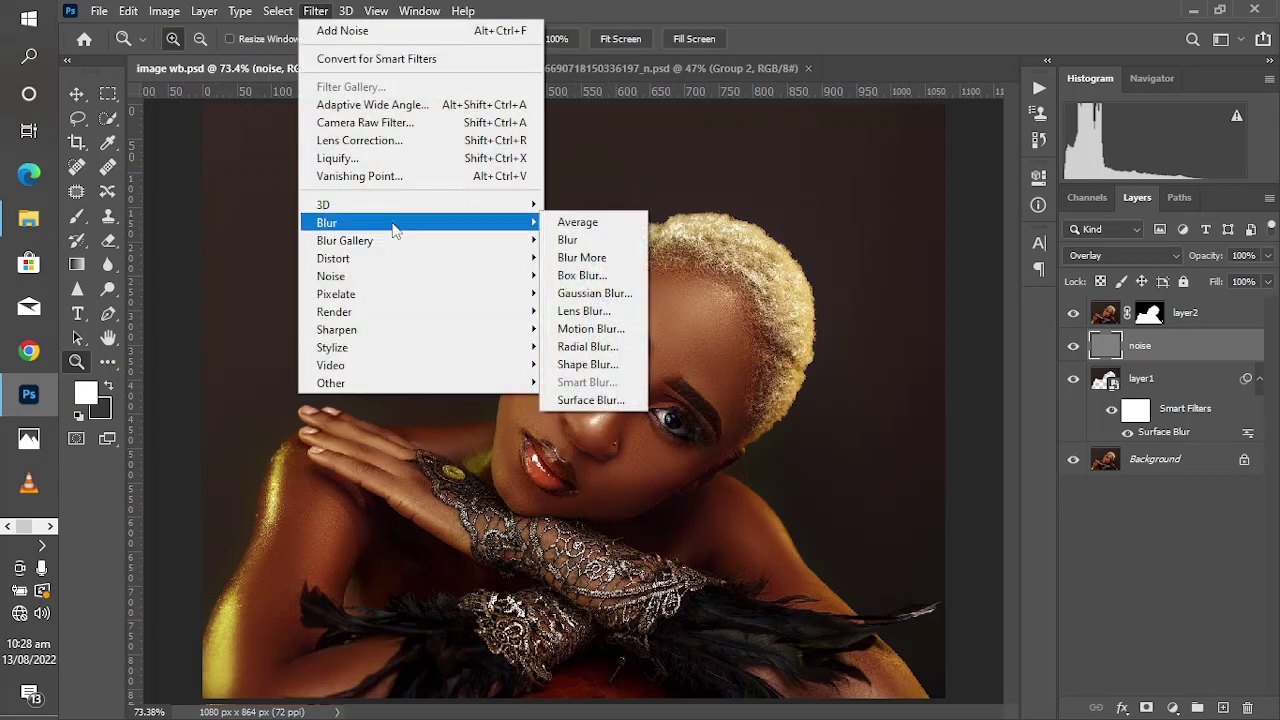
pyautogui.click(596, 293)
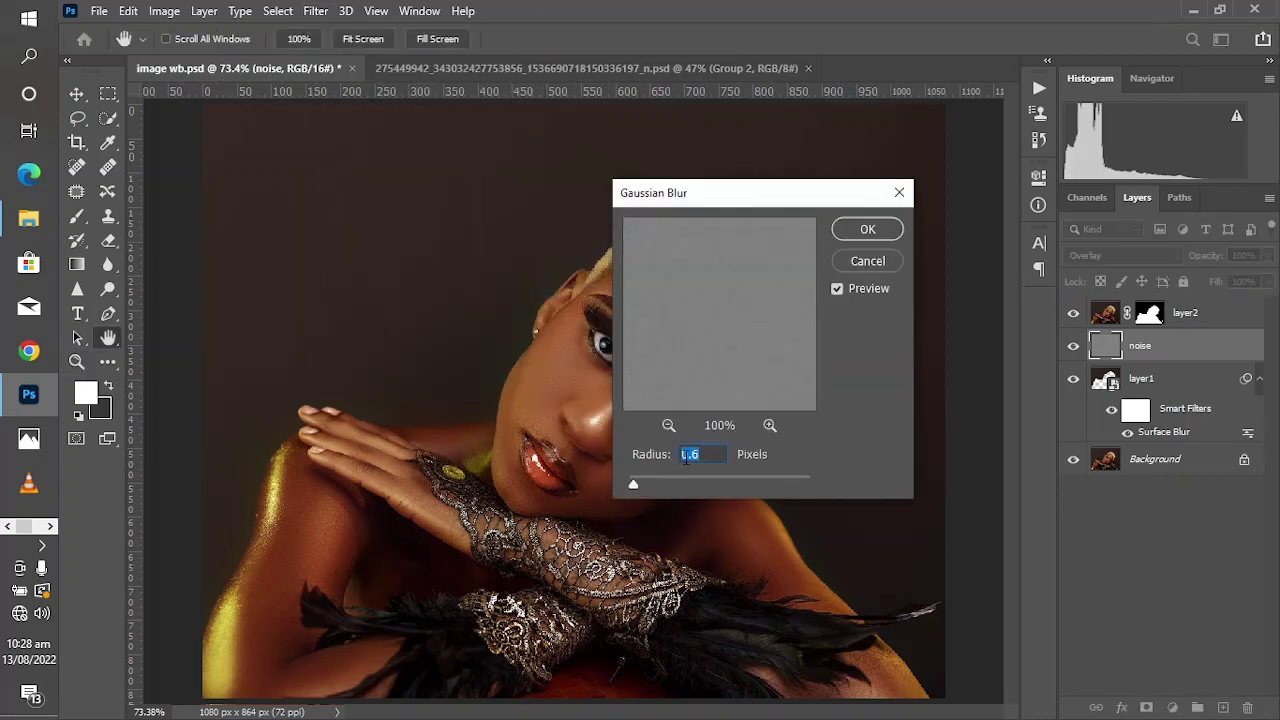
pyautogui.write('0.8')
pyautogui.click(849, 232)
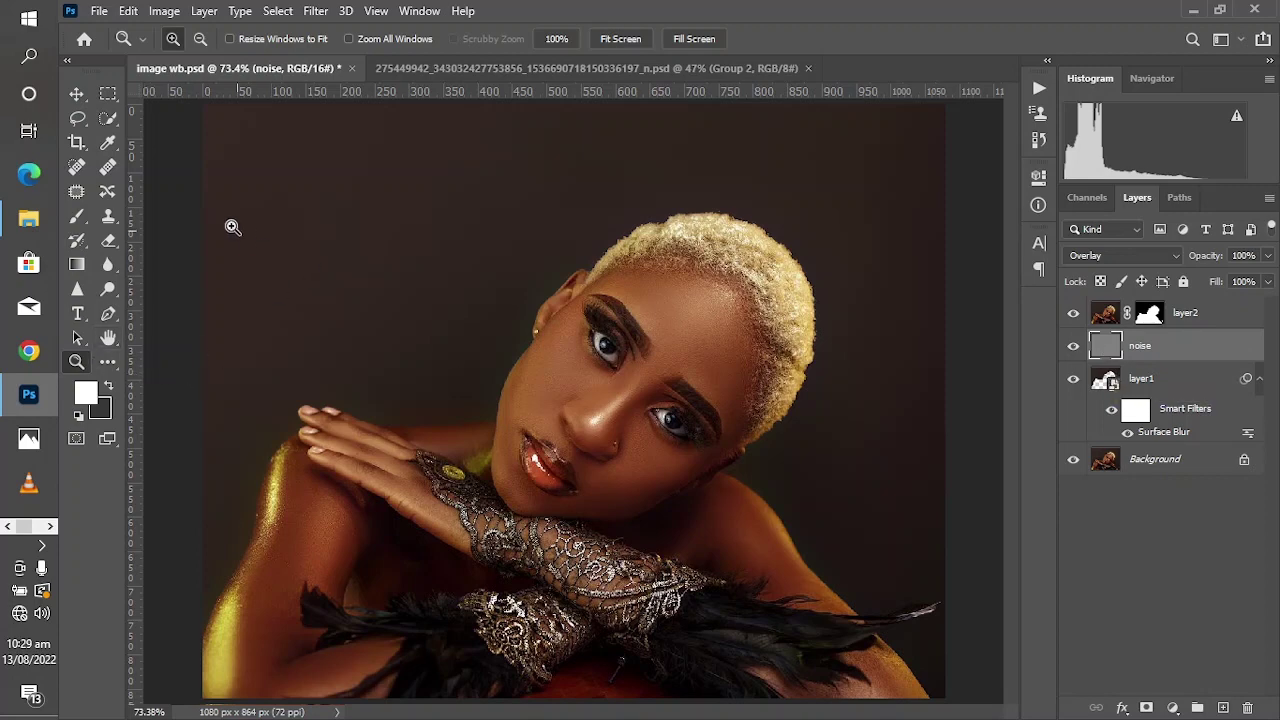
pyautogui.moveTo(233, 120); pyautogui.dragTo(681, 386)
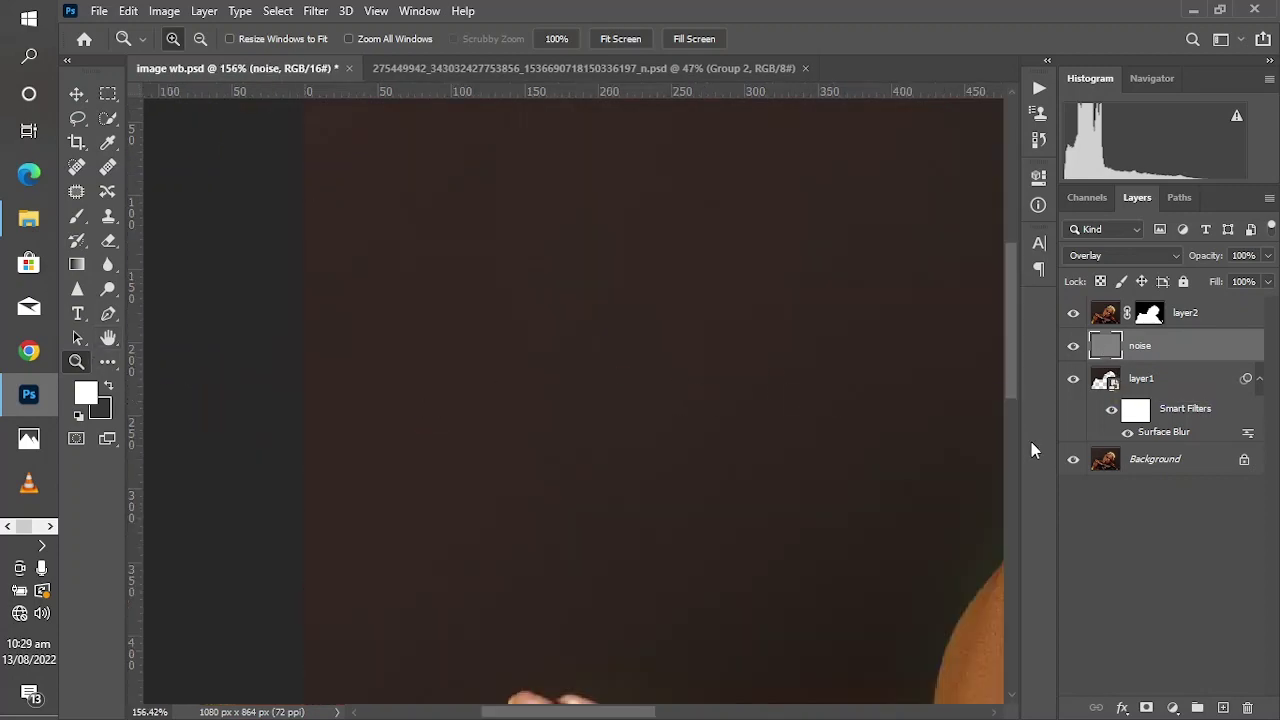
pyautogui.press('alt')
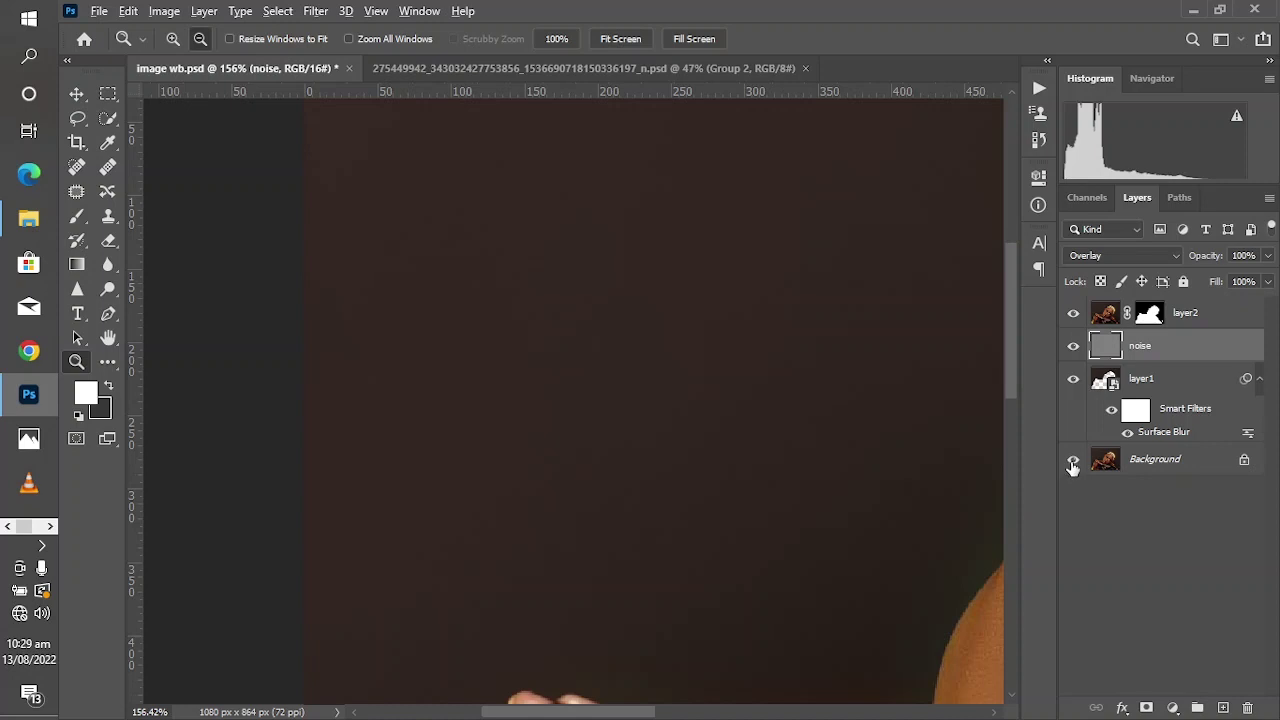
pyautogui.keyDown('alt'); pyautogui.click(1073, 462); pyautogui.keyUp('alt')
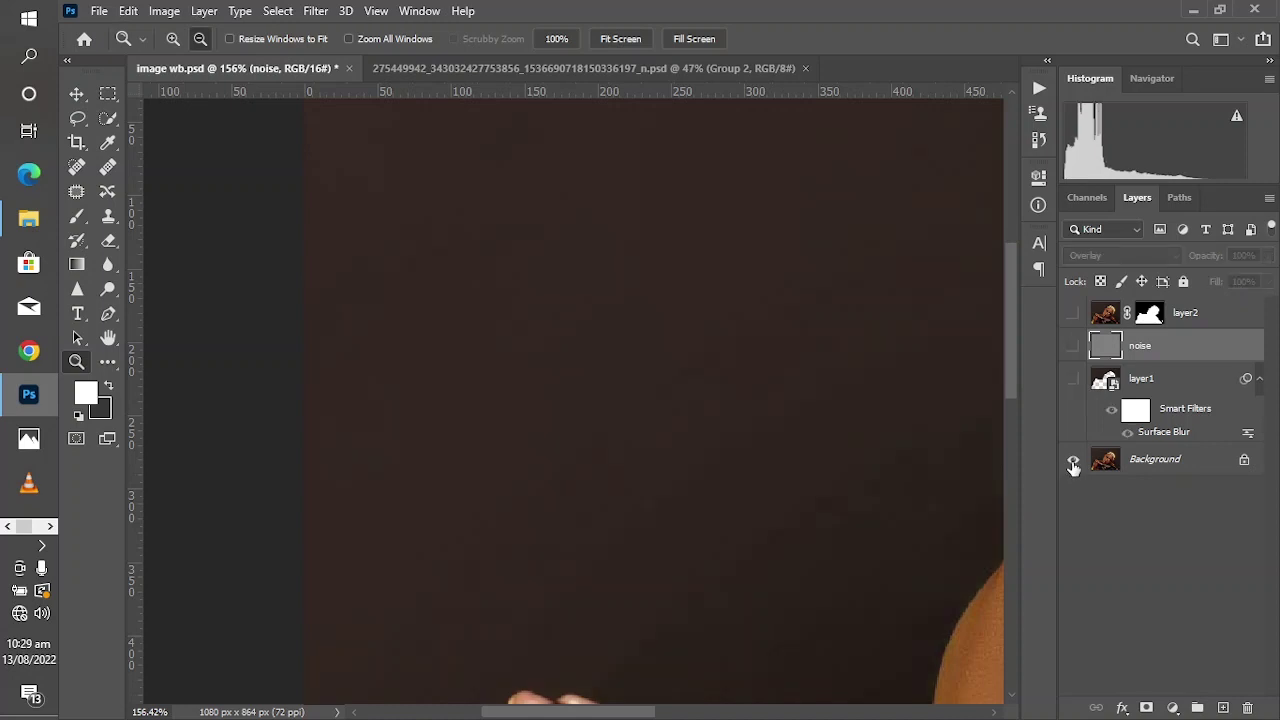
pyautogui.keyDown('alt'); pyautogui.click(1073, 462); pyautogui.keyUp('alt')
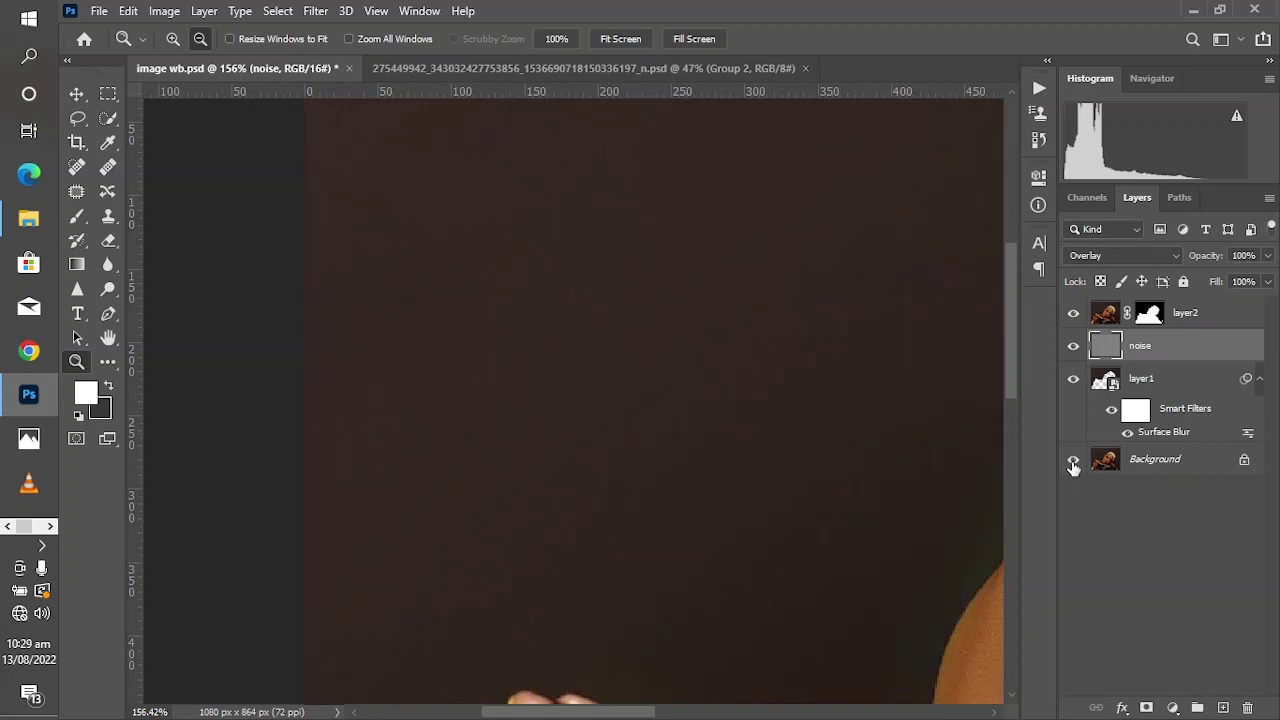
pyautogui.click(376, 11)
pyautogui.click(415, 186)
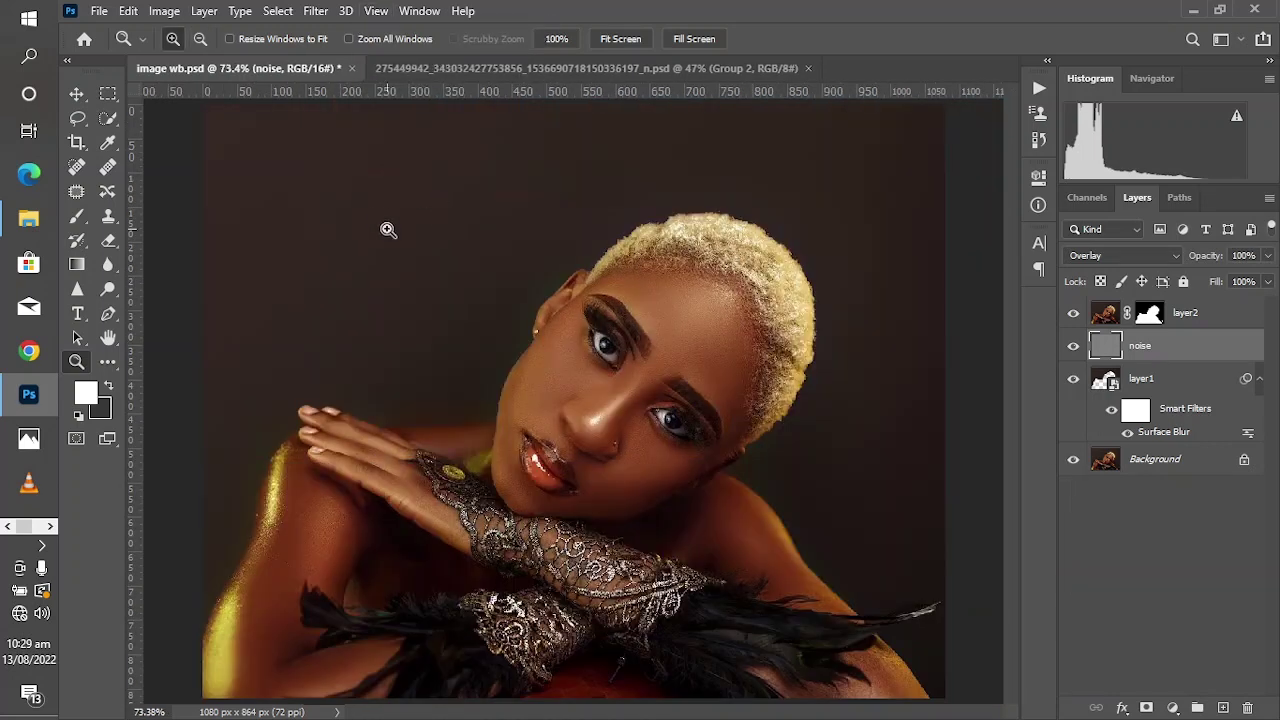